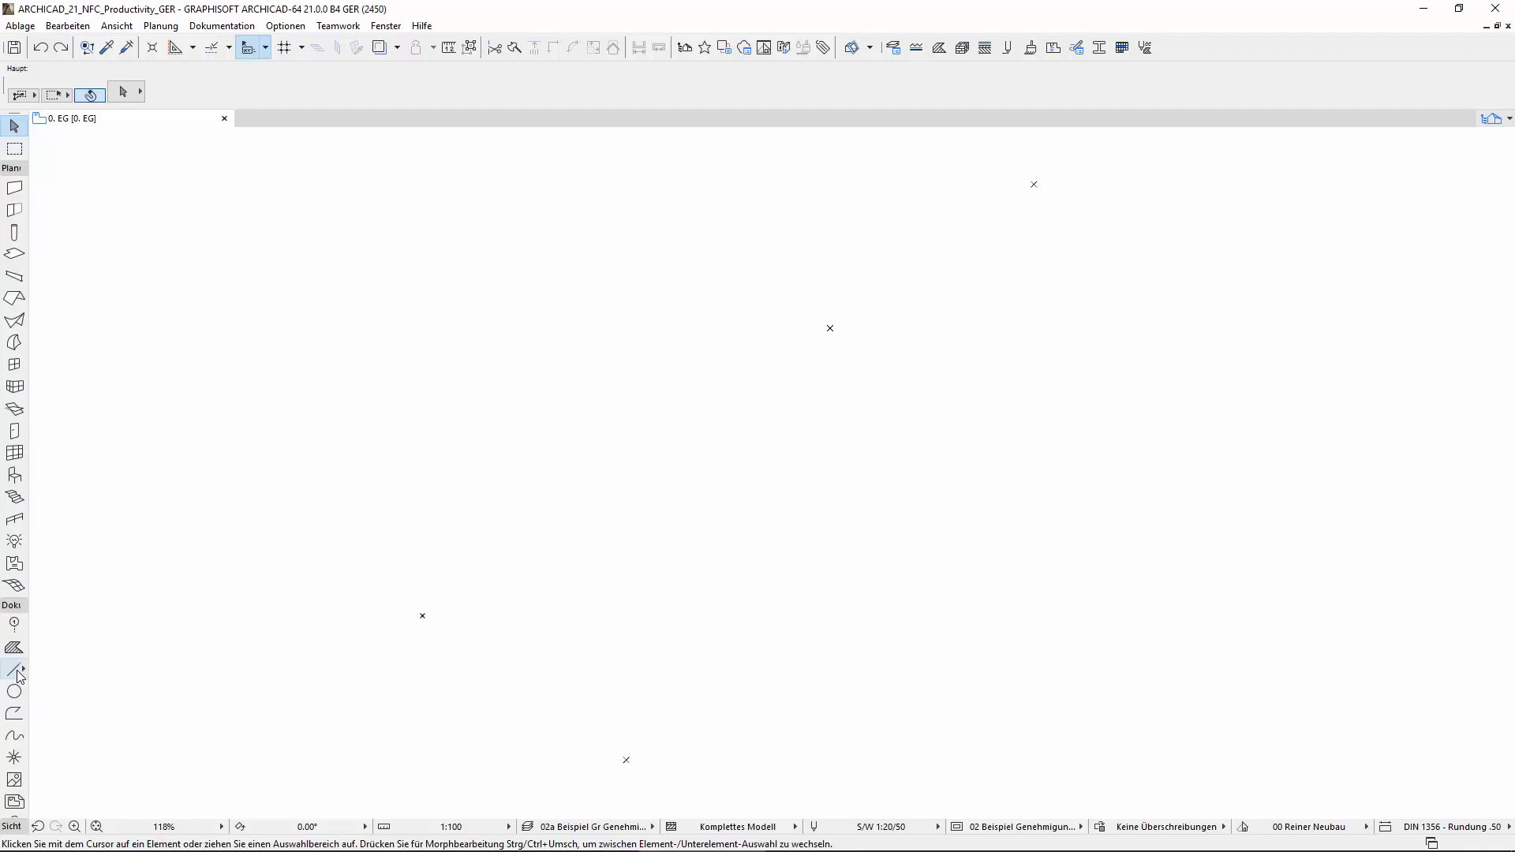
- Activate the Line tool, in rectangle mode, on the 0. EG floor plan
{"action": "left_click", "coordinate": [17, 672]}
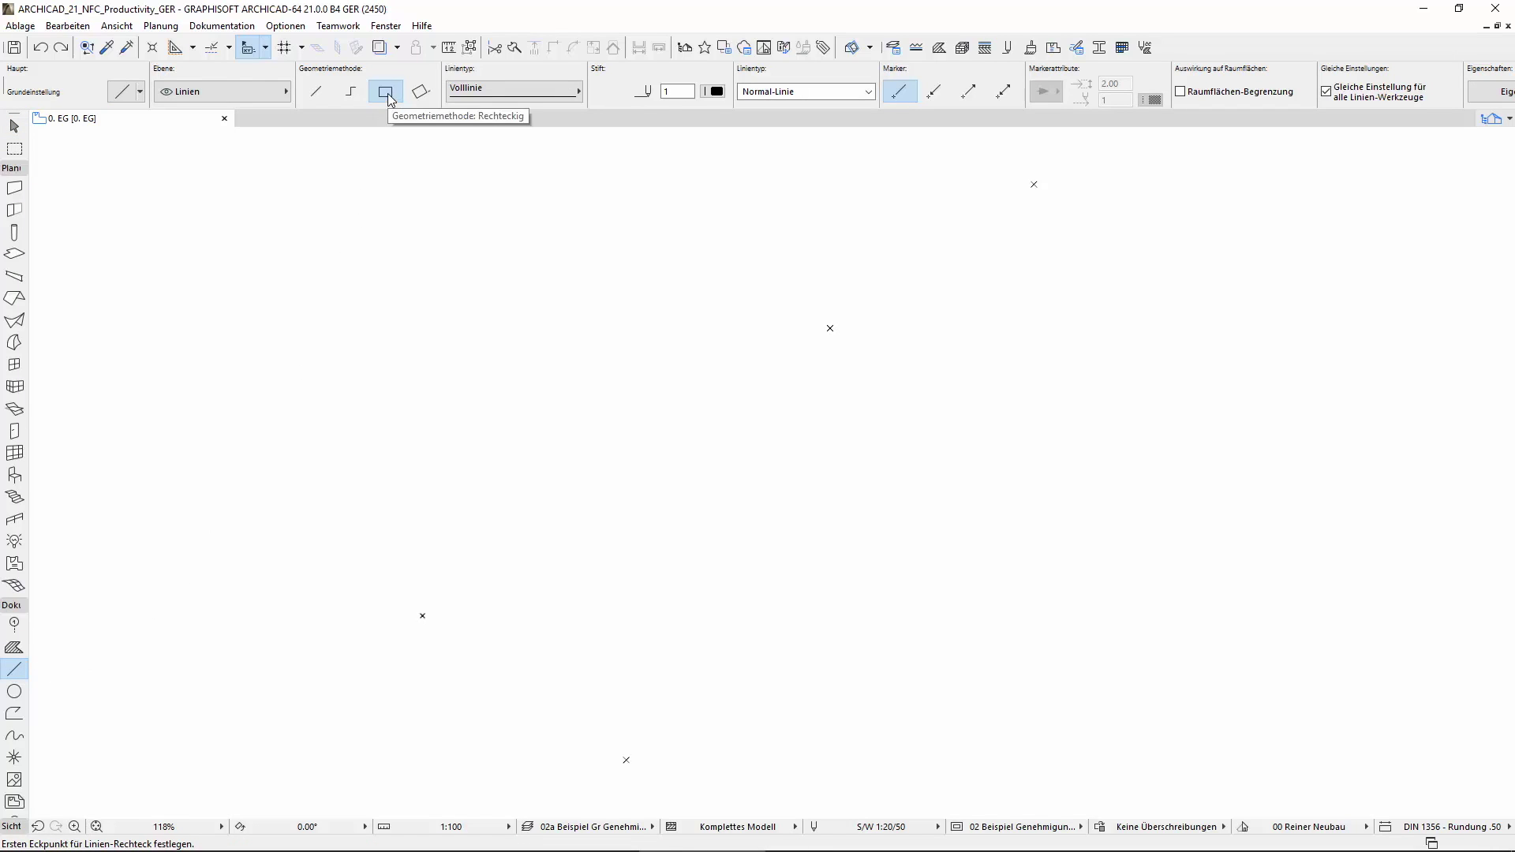
- Draw two overlapping line rectangles between opposite marker points, forming an L-shaped outline
{"action": "left_click", "coordinate": [423, 615]}
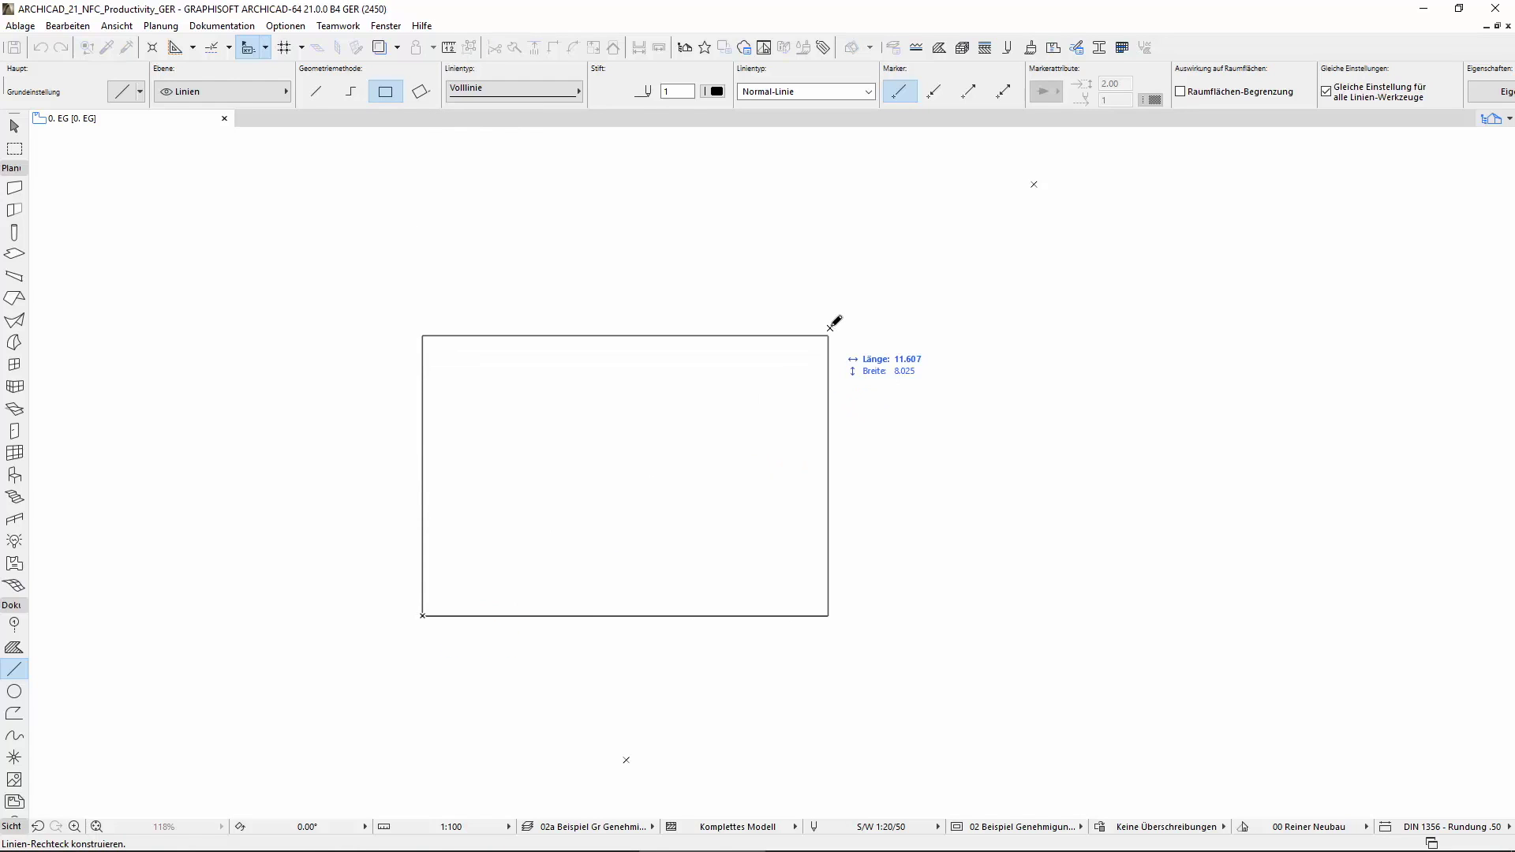
{"action": "left_click", "coordinate": [830, 328]}
{"action": "left_click", "coordinate": [625, 760]}
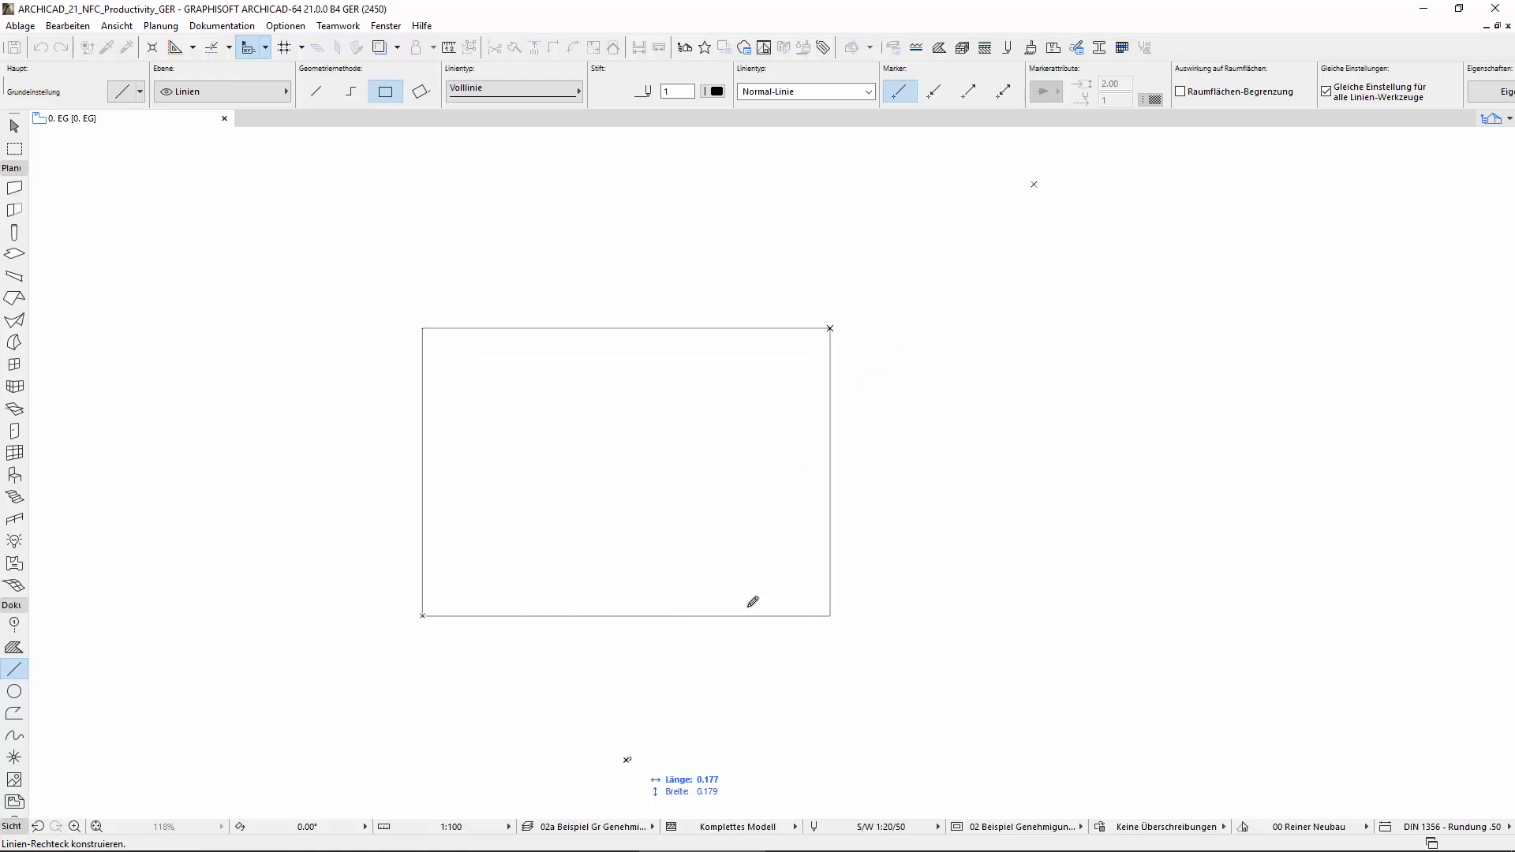
{"action": "left_click", "coordinate": [1034, 184]}
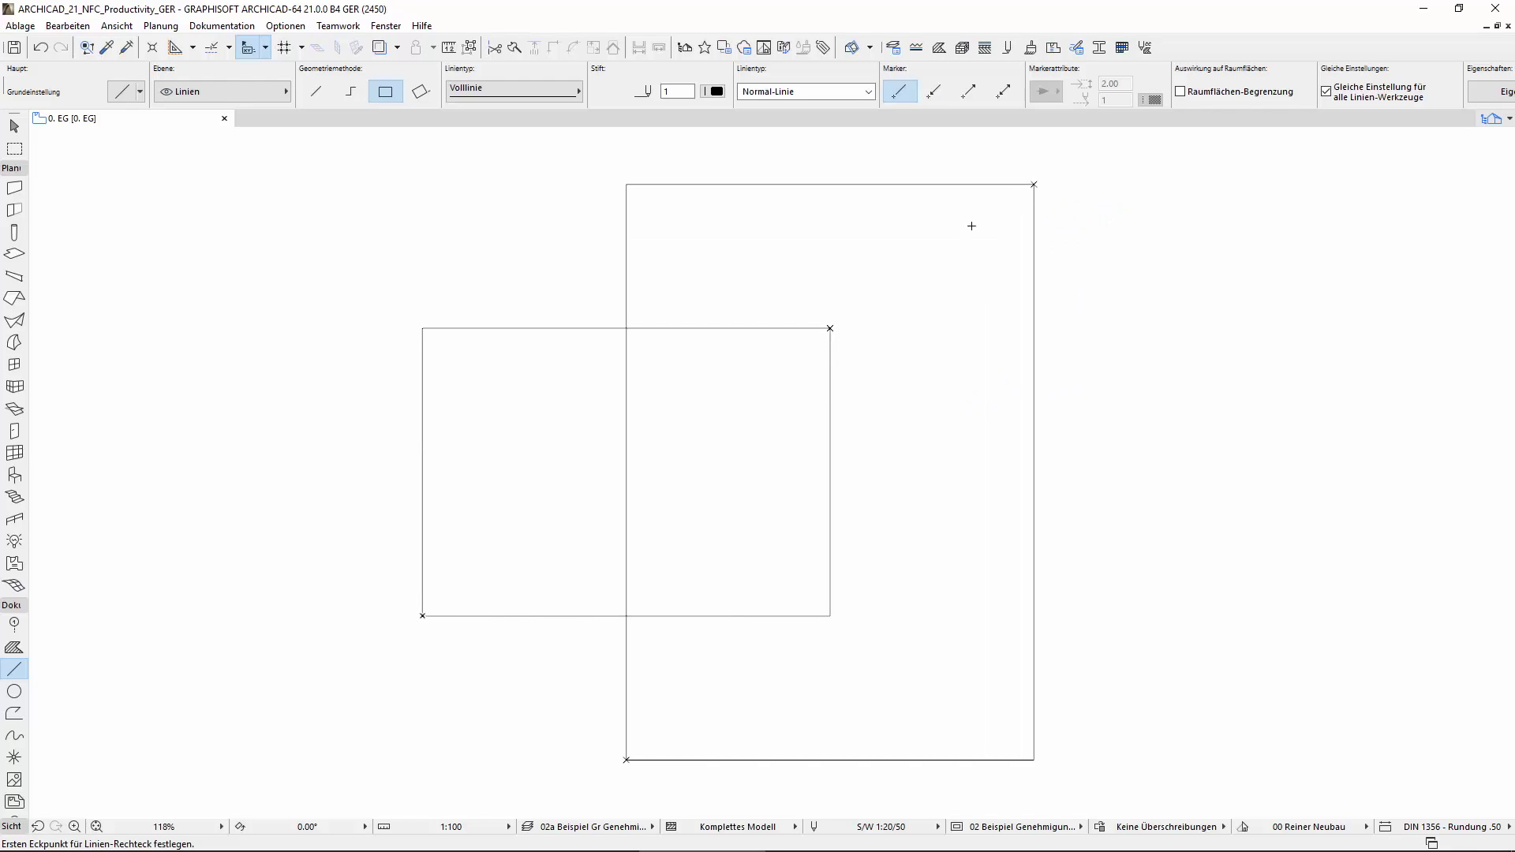
{"action": "left_click", "coordinate": [17, 714]}
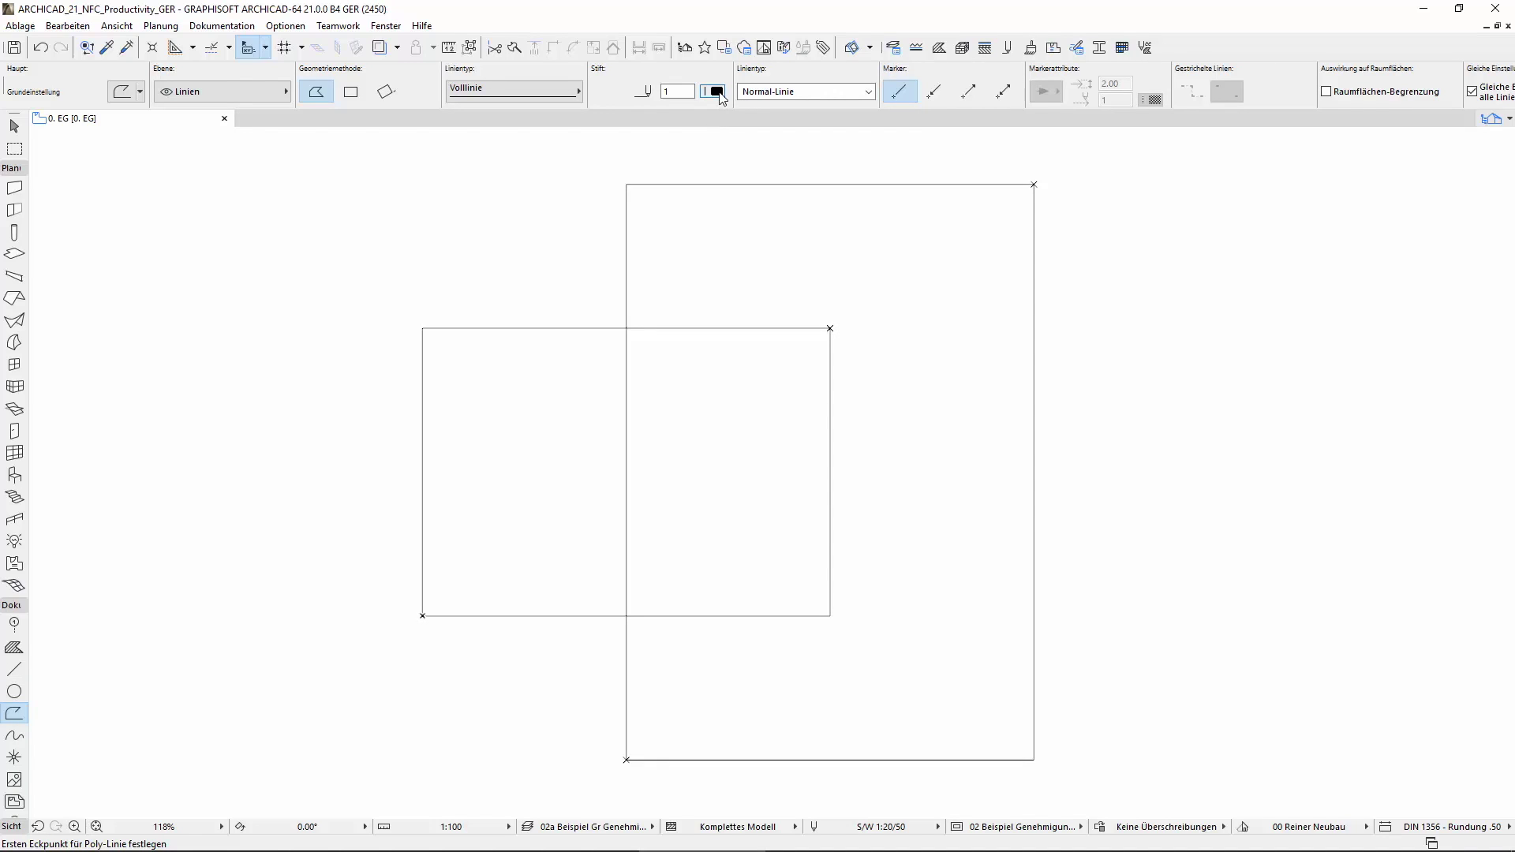
- Set the Polyline tool's pen to red pen 41
{"action": "left_click", "coordinate": [718, 94]}
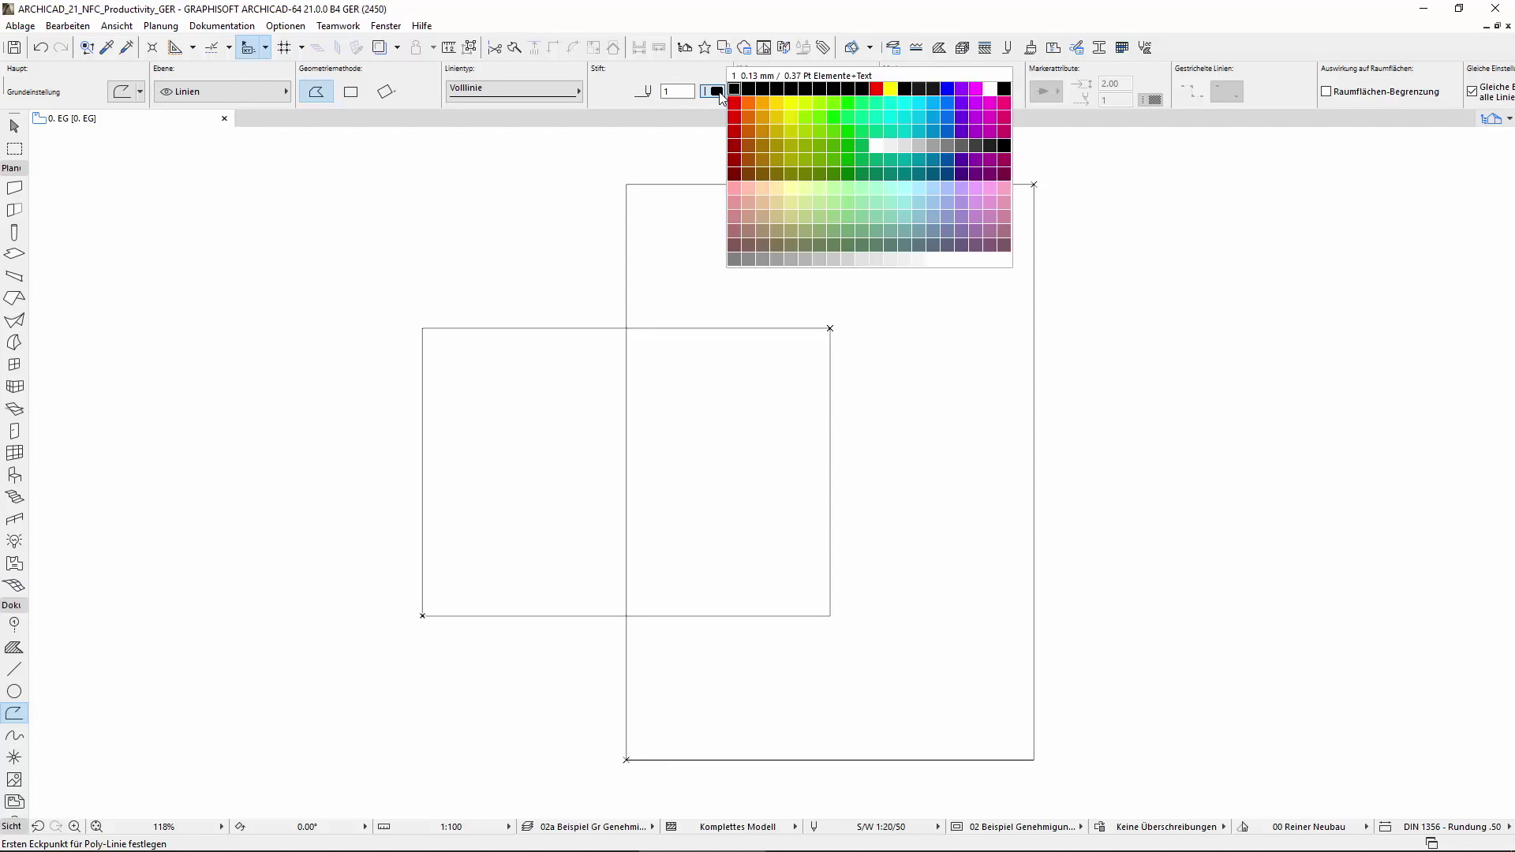
{"action": "left_click", "coordinate": [735, 121]}
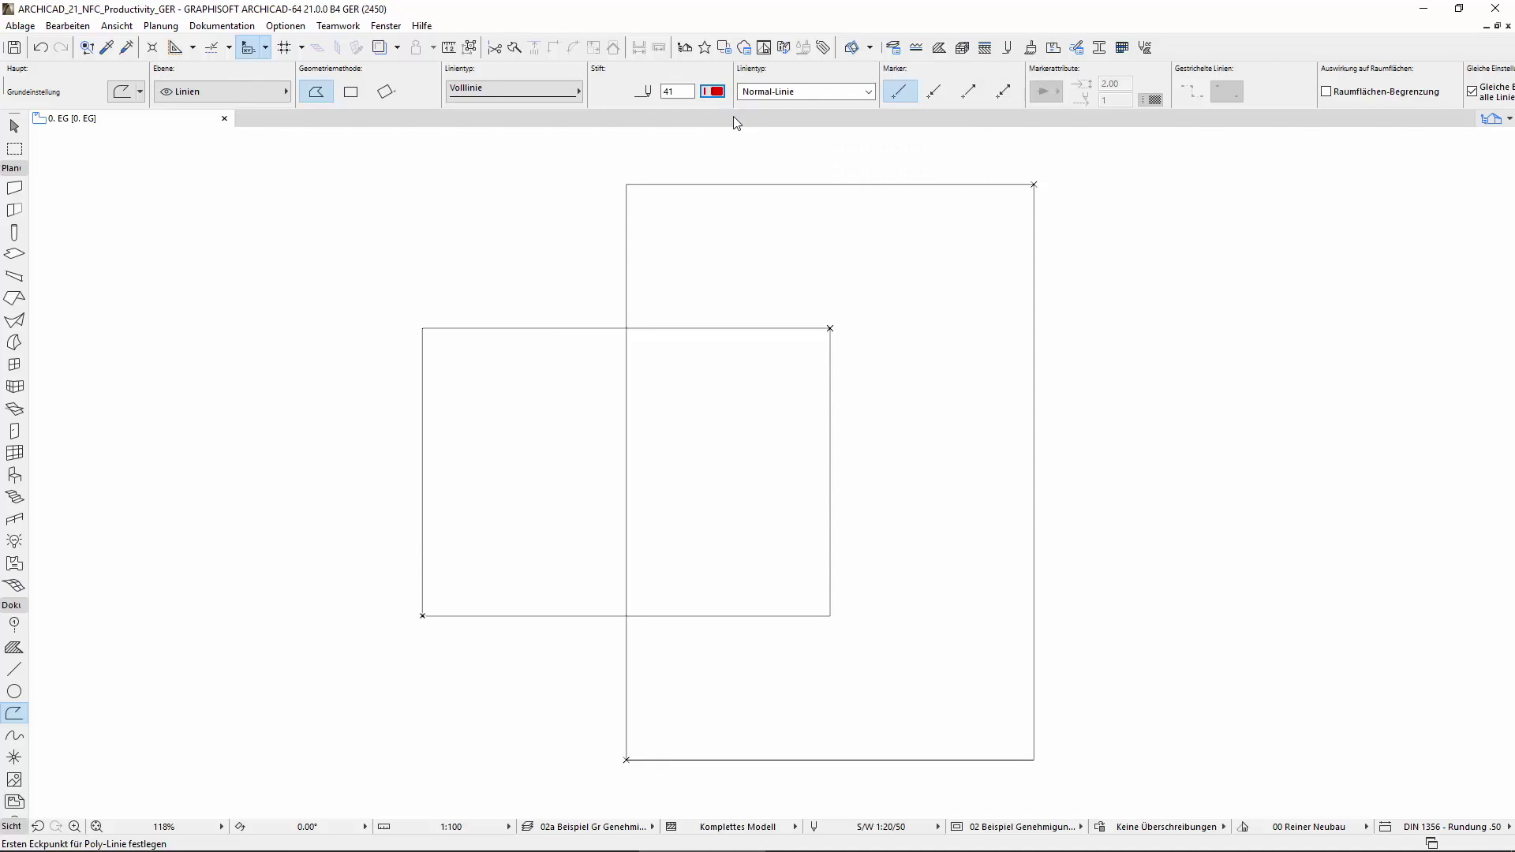
{"action": "key", "text": "space"}
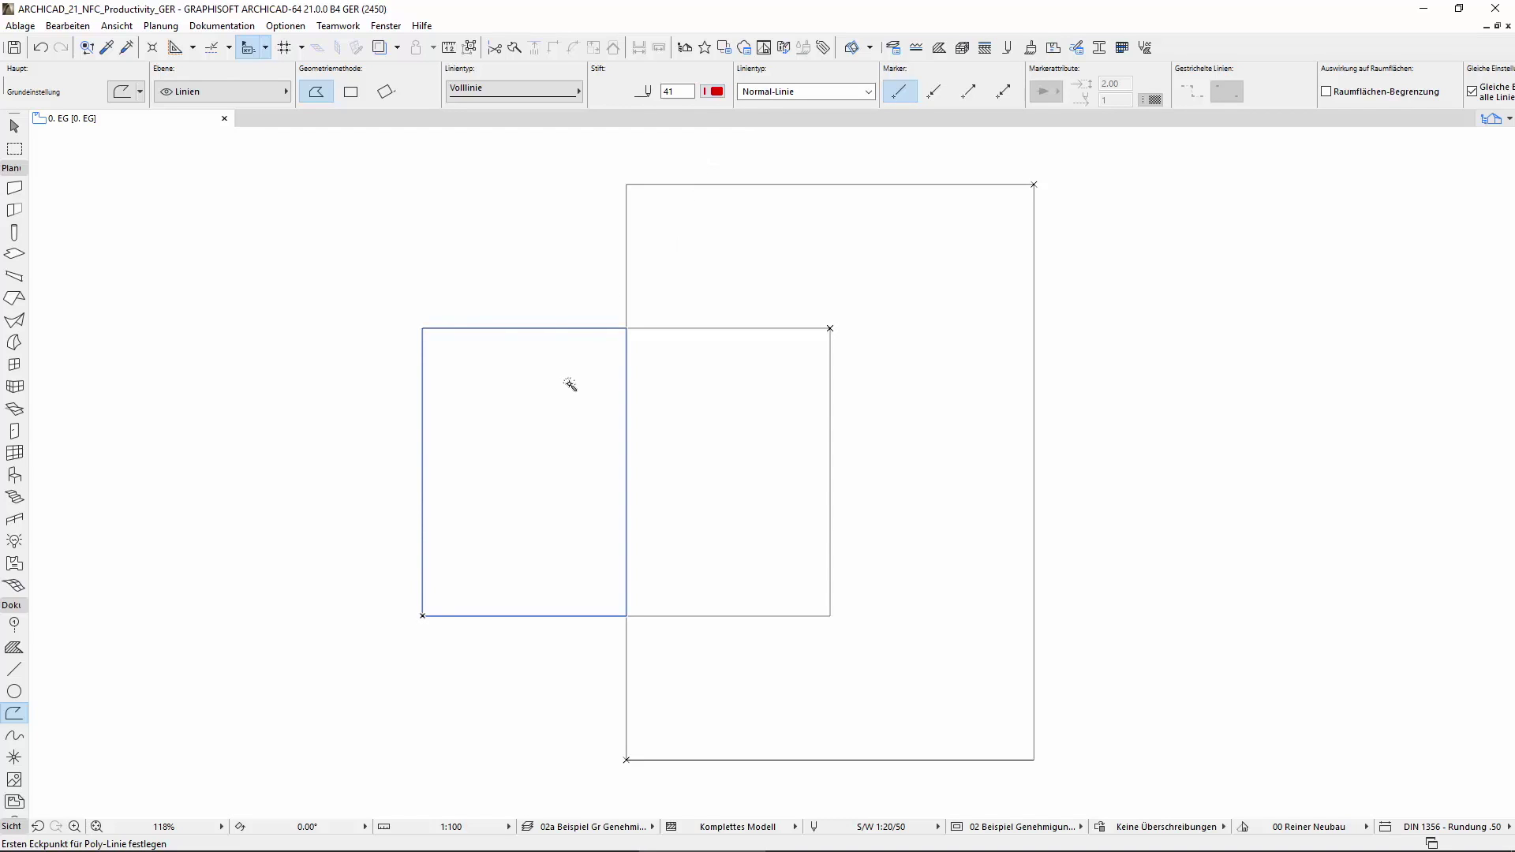
{"action": "left_click", "coordinate": [588, 379]}
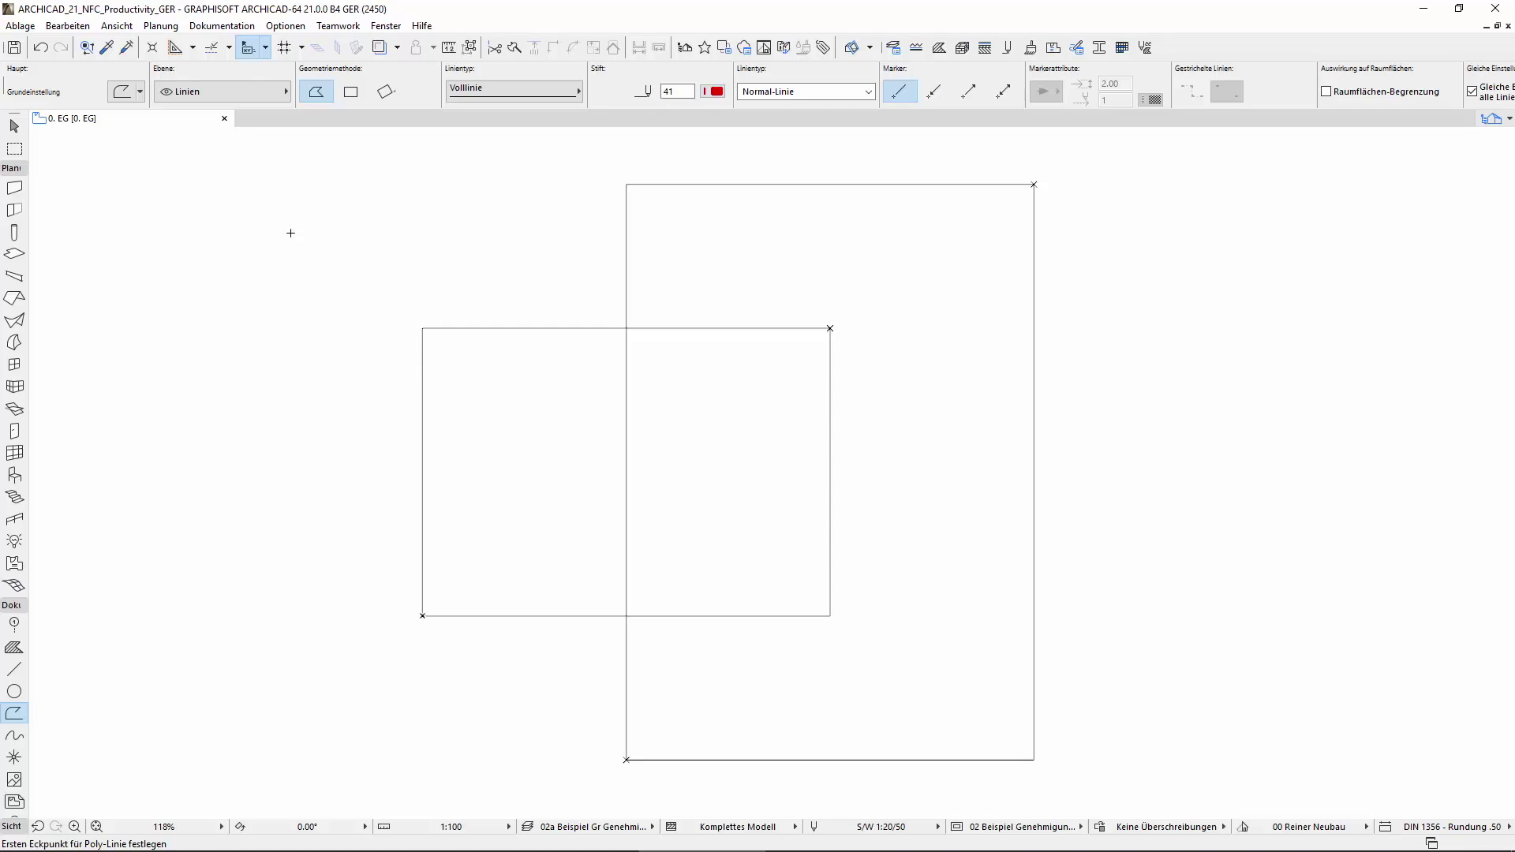
- Activate the magic wand (Planung > Zauberstab)
{"action": "left_click", "coordinate": [170, 27]}
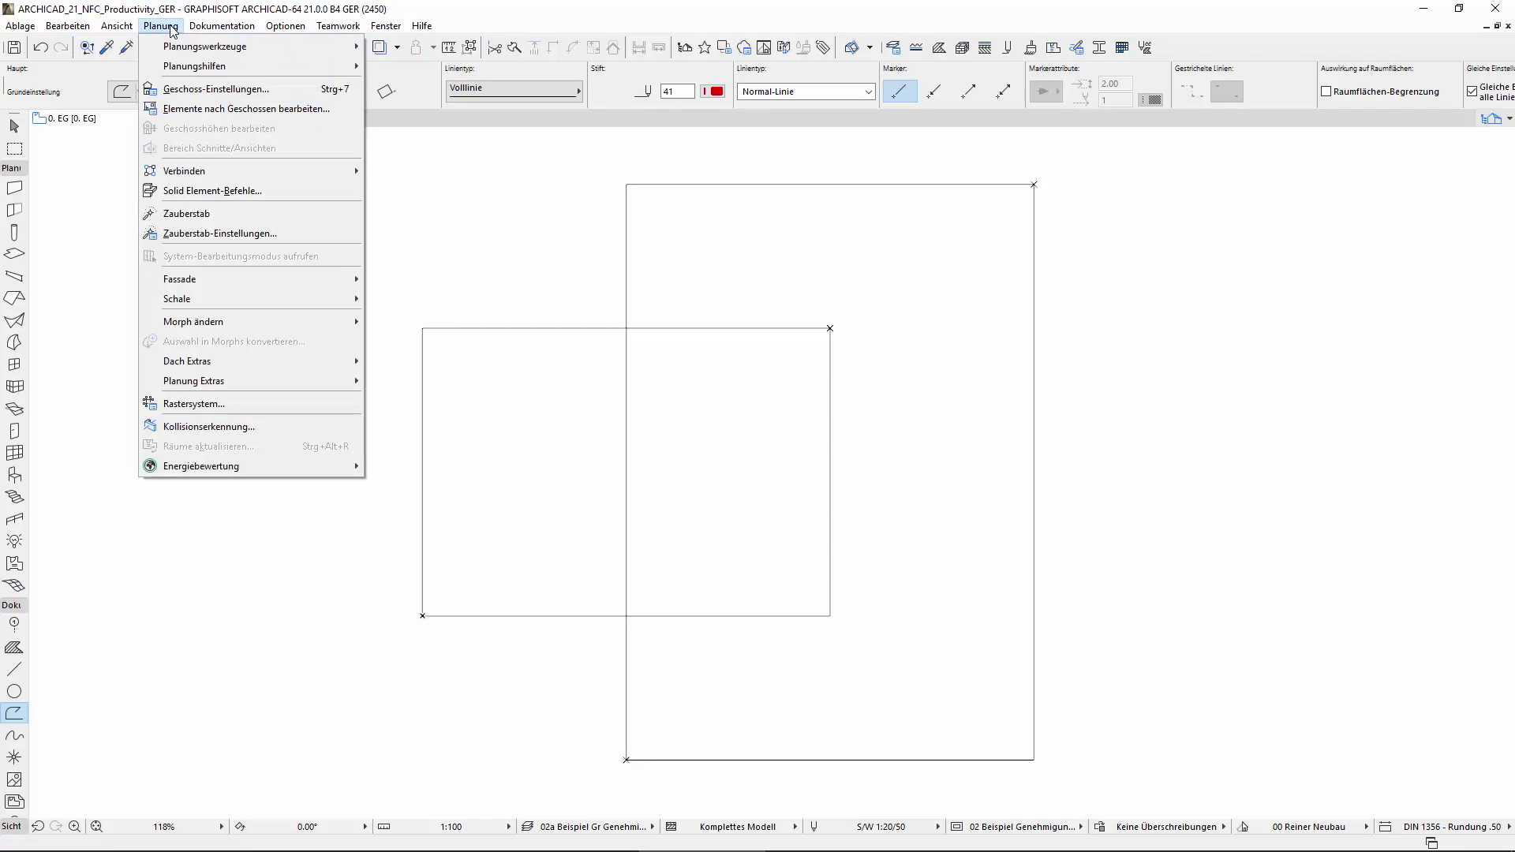
{"action": "left_click", "coordinate": [286, 215]}
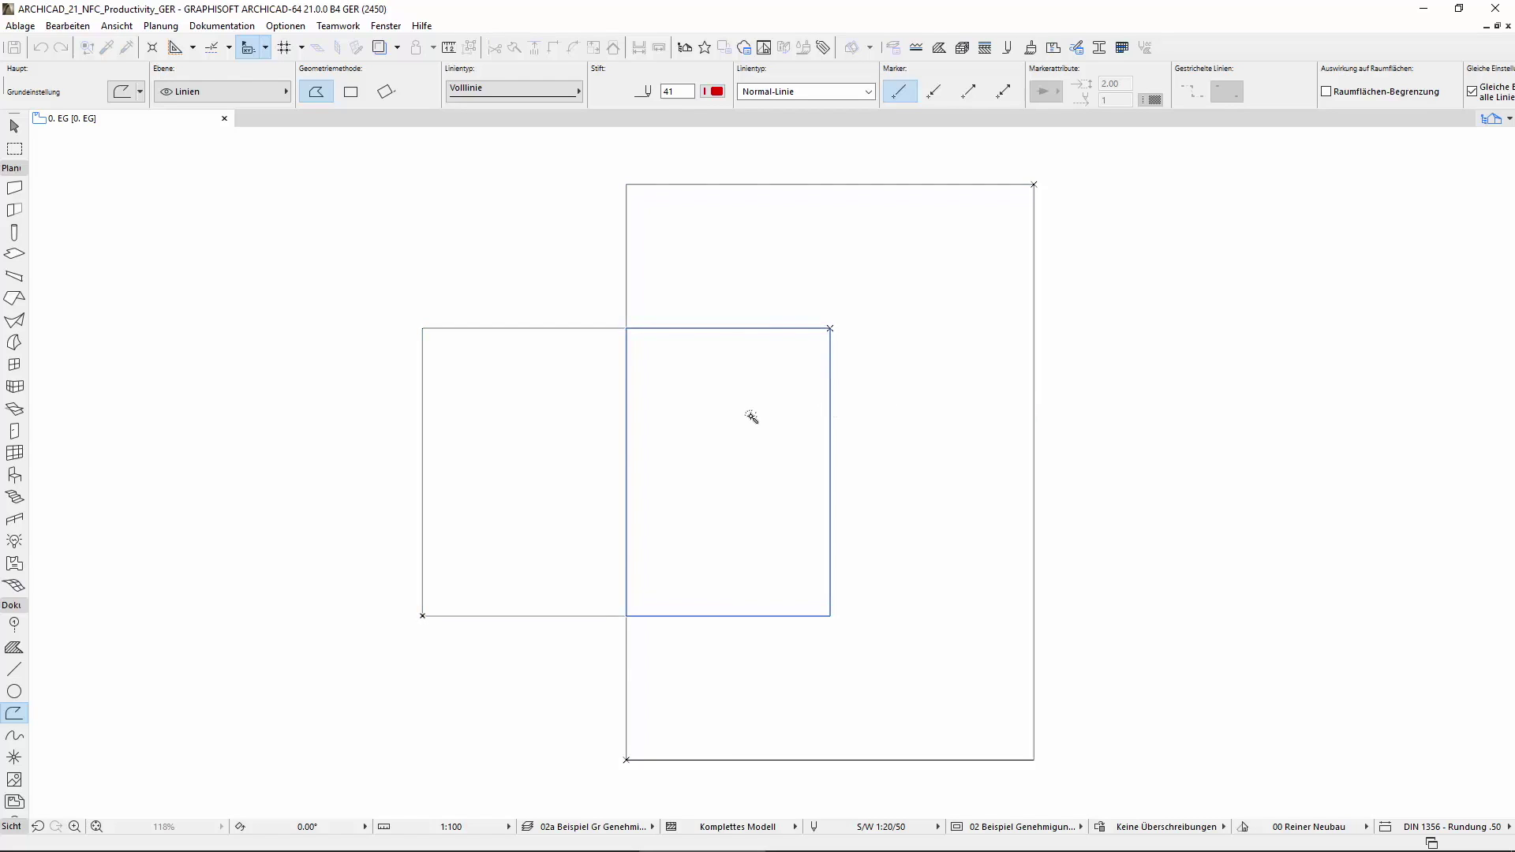
- Trace the square where the two rectangles overlap with a red polyline
{"action": "left_click", "coordinate": [702, 439]}
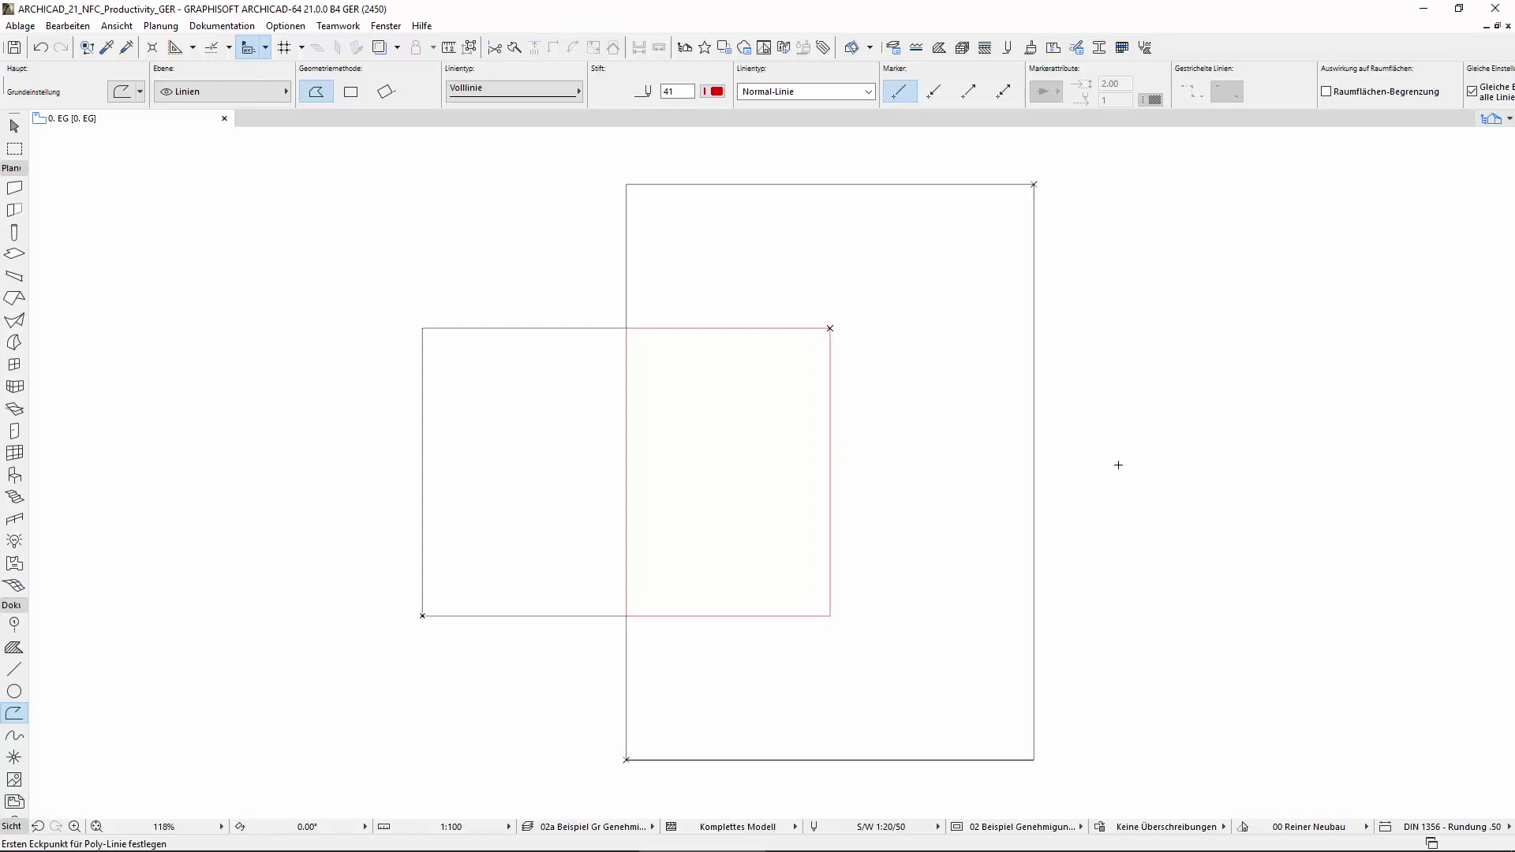
{"action": "left_click", "coordinate": [16, 648]}
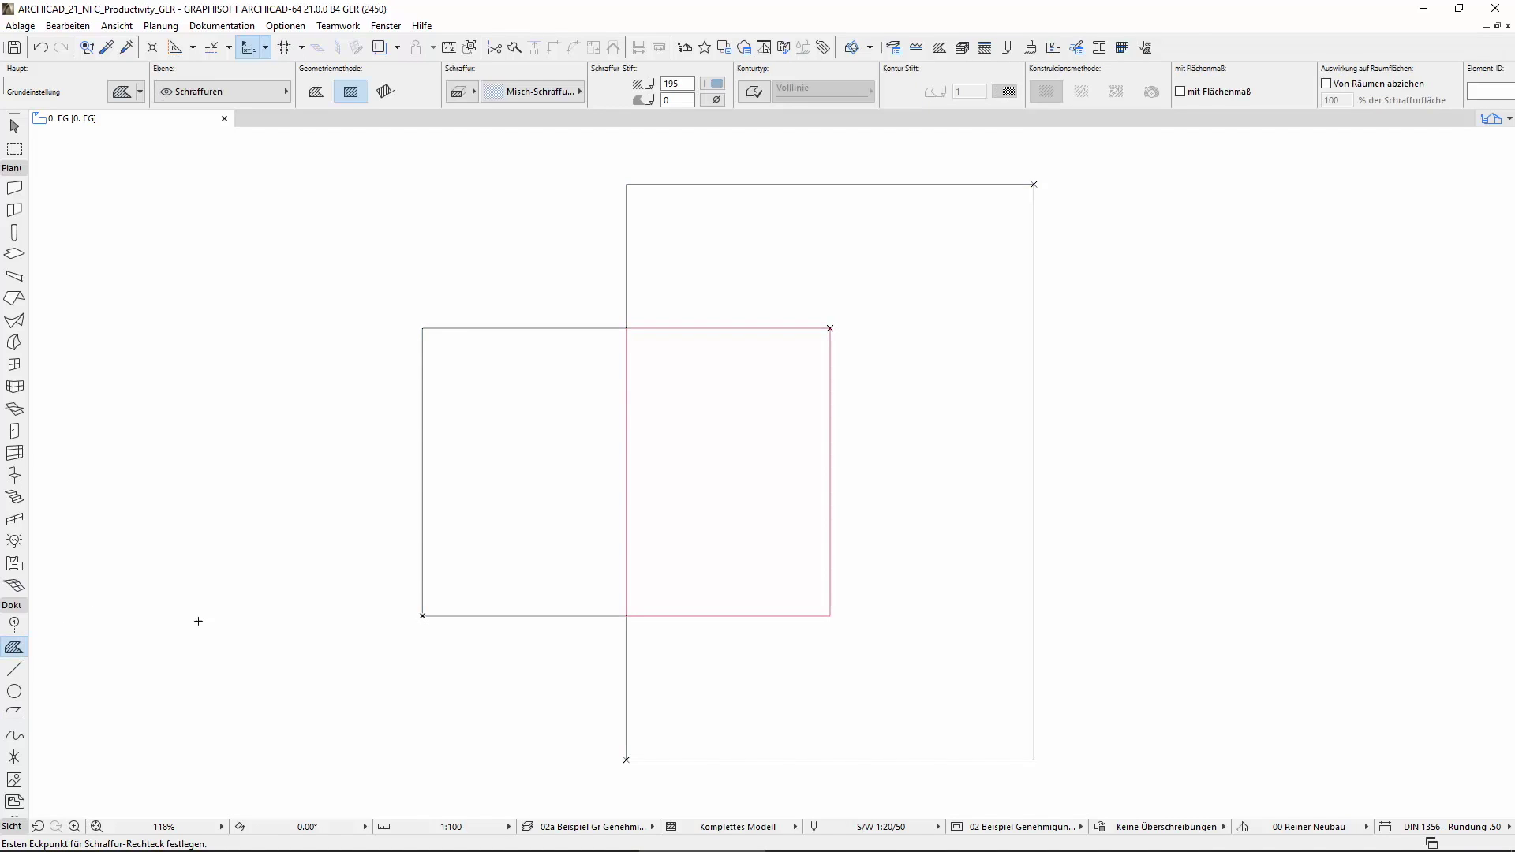
- Magic-wand the left rectangle to cover it with a light blue fill
{"action": "left_click", "coordinate": [422, 482]}
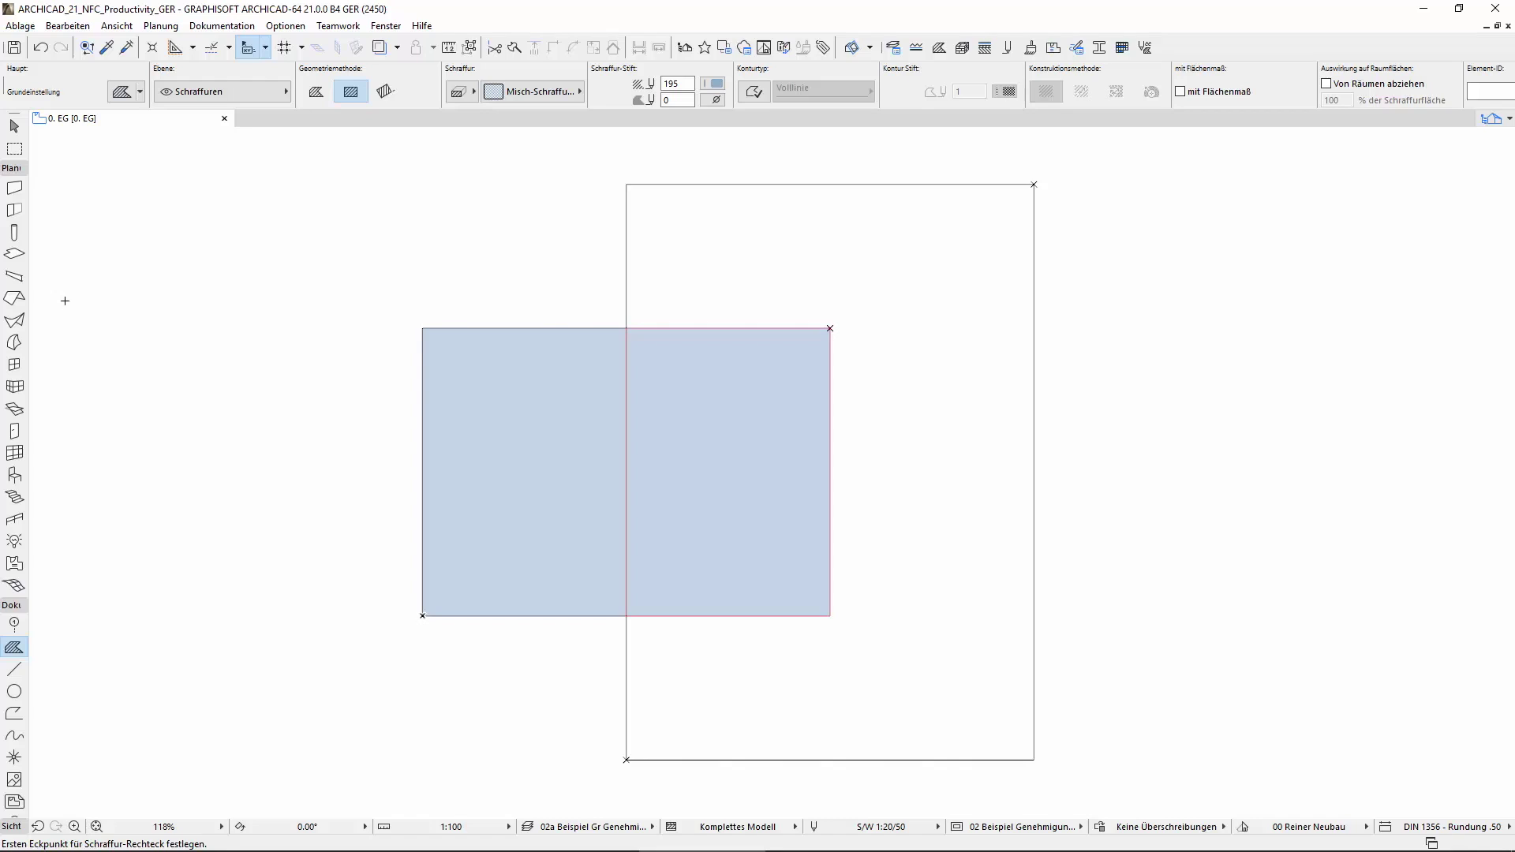
{"action": "left_click", "coordinate": [14, 255]}
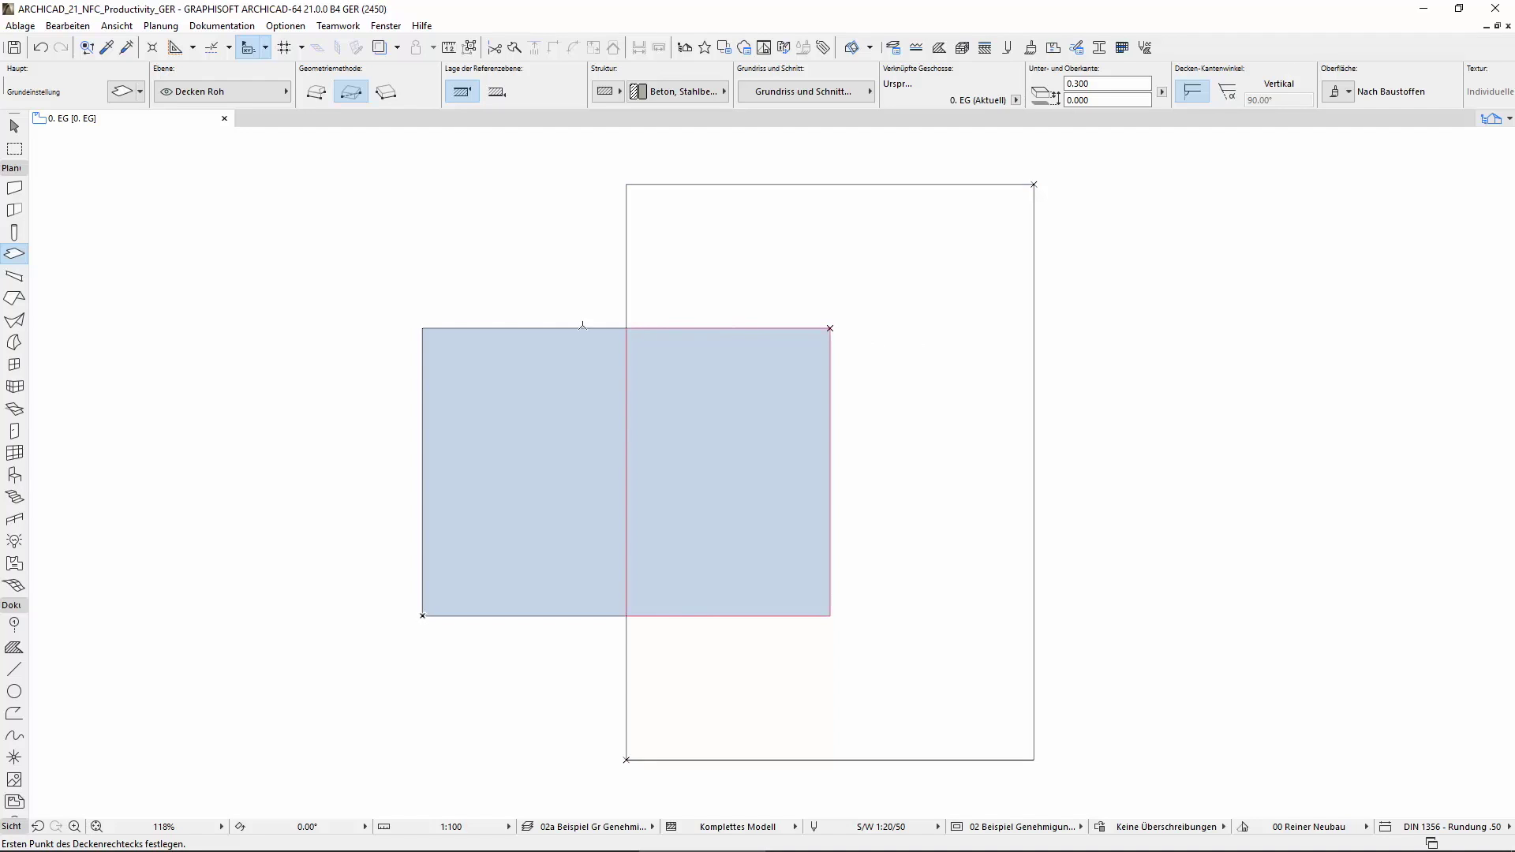
- Switch from the Roof tool to the Wall tool with 0.240 wall thickness
{"action": "left_click", "coordinate": [14, 297]}
{"action": "left_click", "coordinate": [473, 427]}
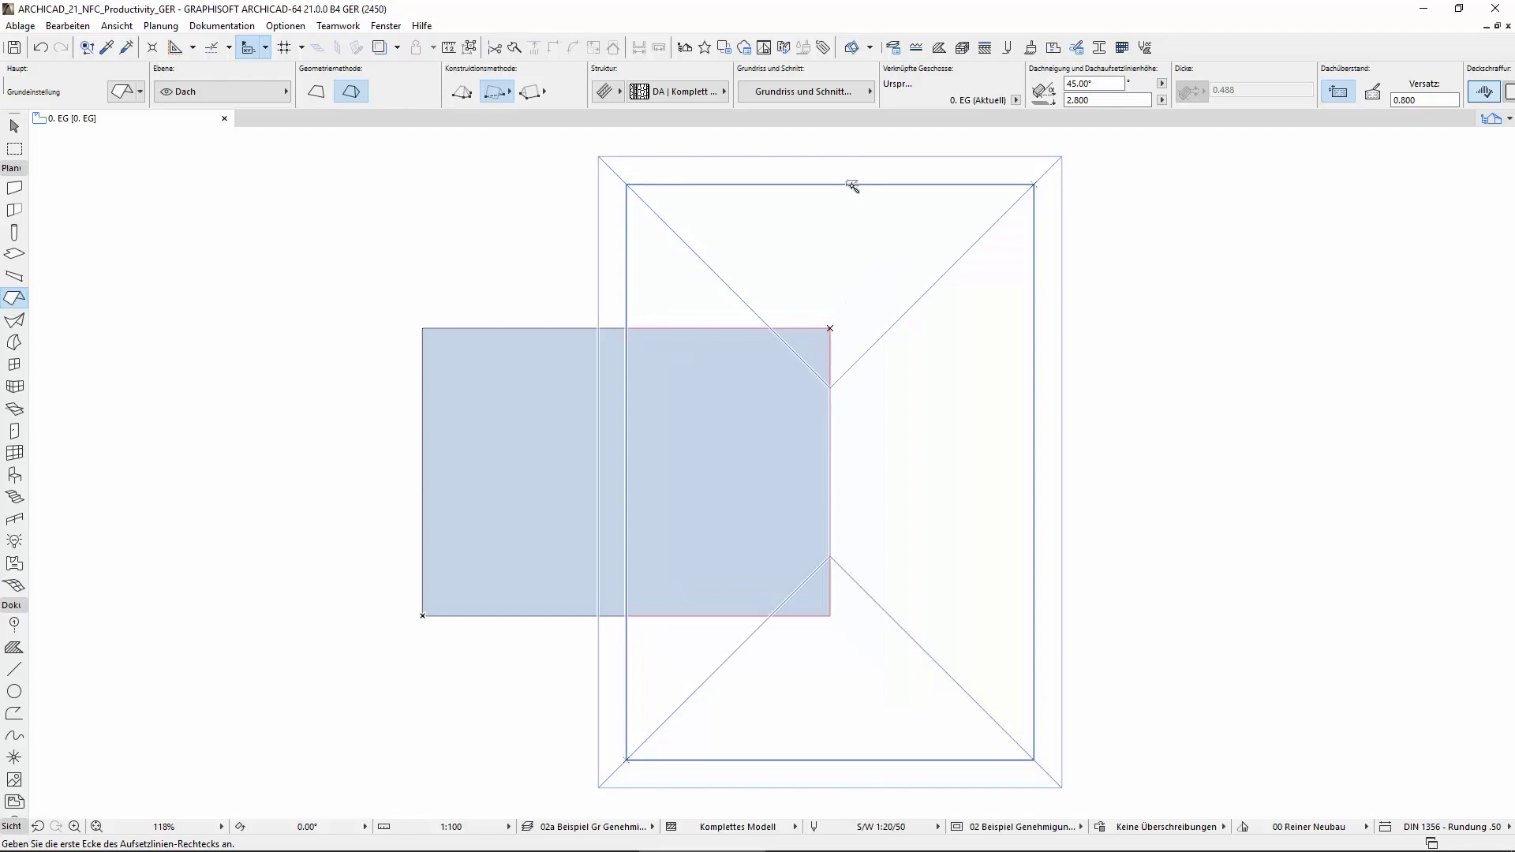
{"action": "left_click", "coordinate": [14, 188]}
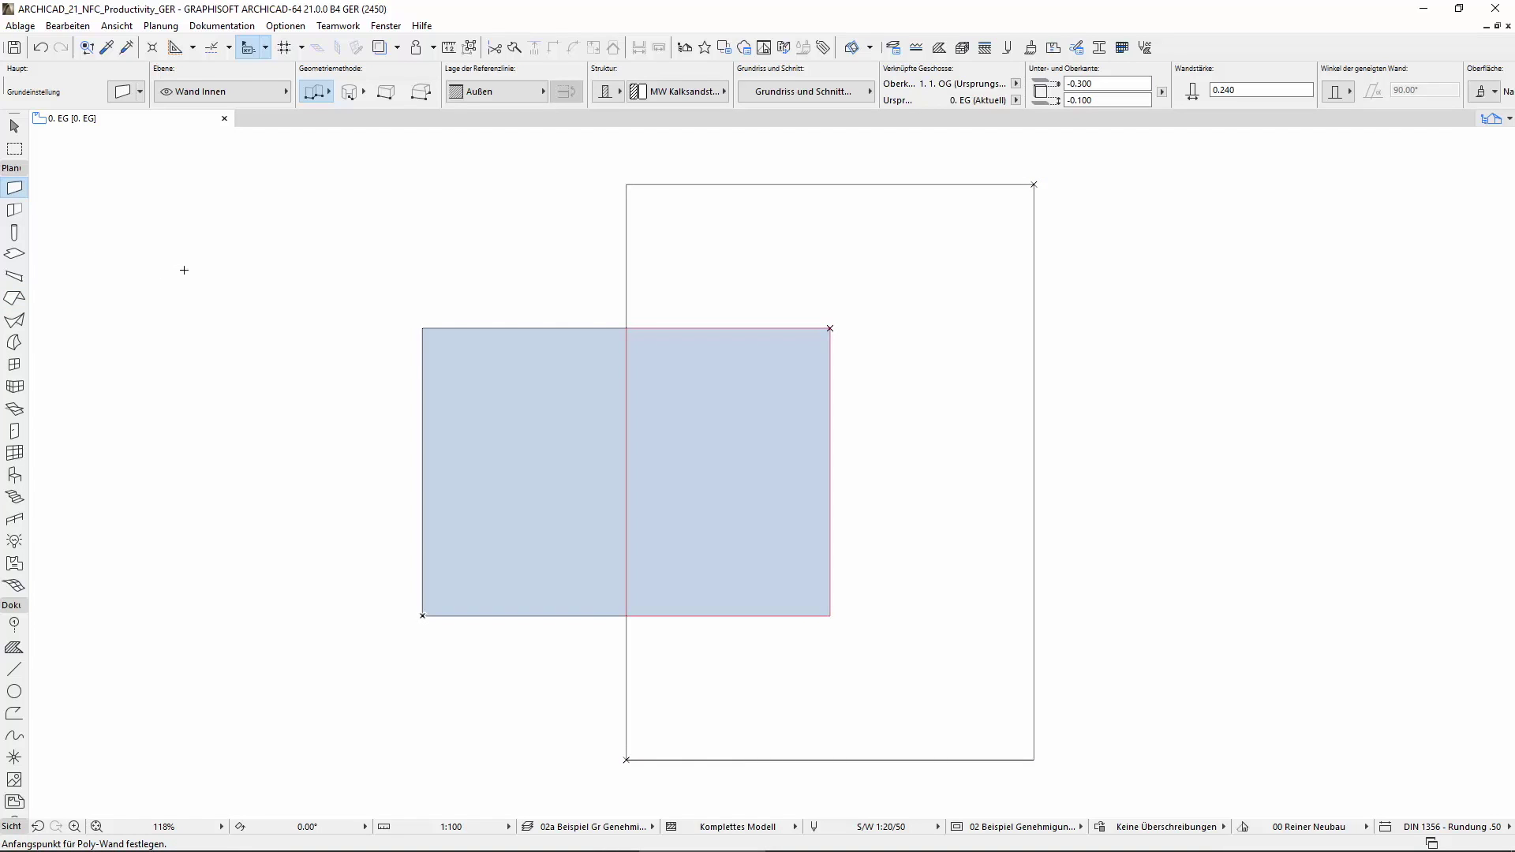
{"action": "key", "text": "space"}
{"action": "scroll", "coordinate": [631, 193], "scroll_direction": "up", "scroll_amount": 5}
{"action": "middle_click_drag", "start_coordinate": [663, 245], "coordinate": [659, 301]}
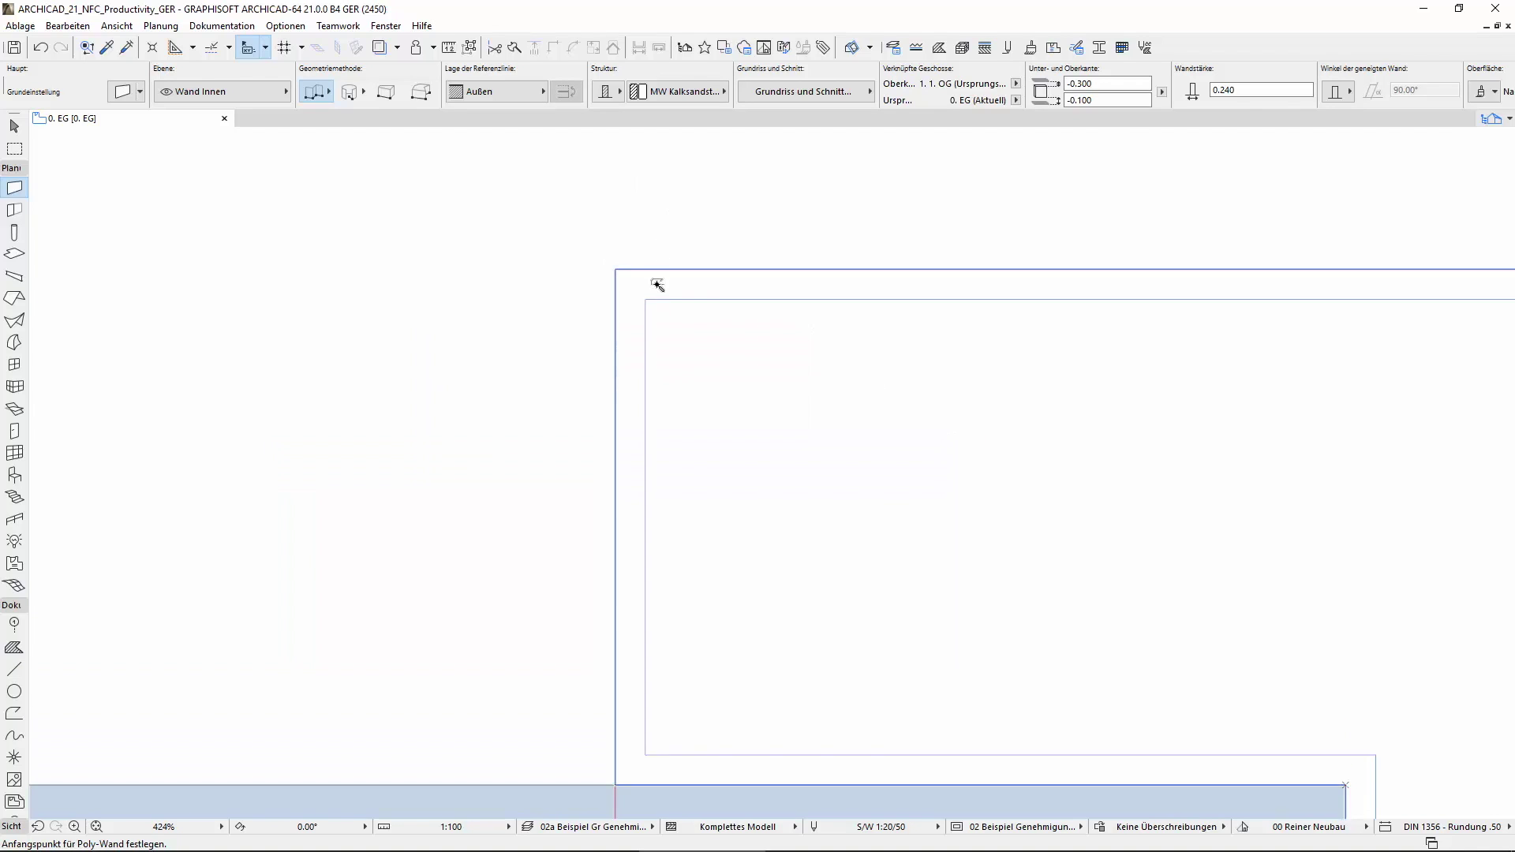
{"action": "left_click", "coordinate": [533, 91]}
{"action": "left_click", "coordinate": [582, 130]}
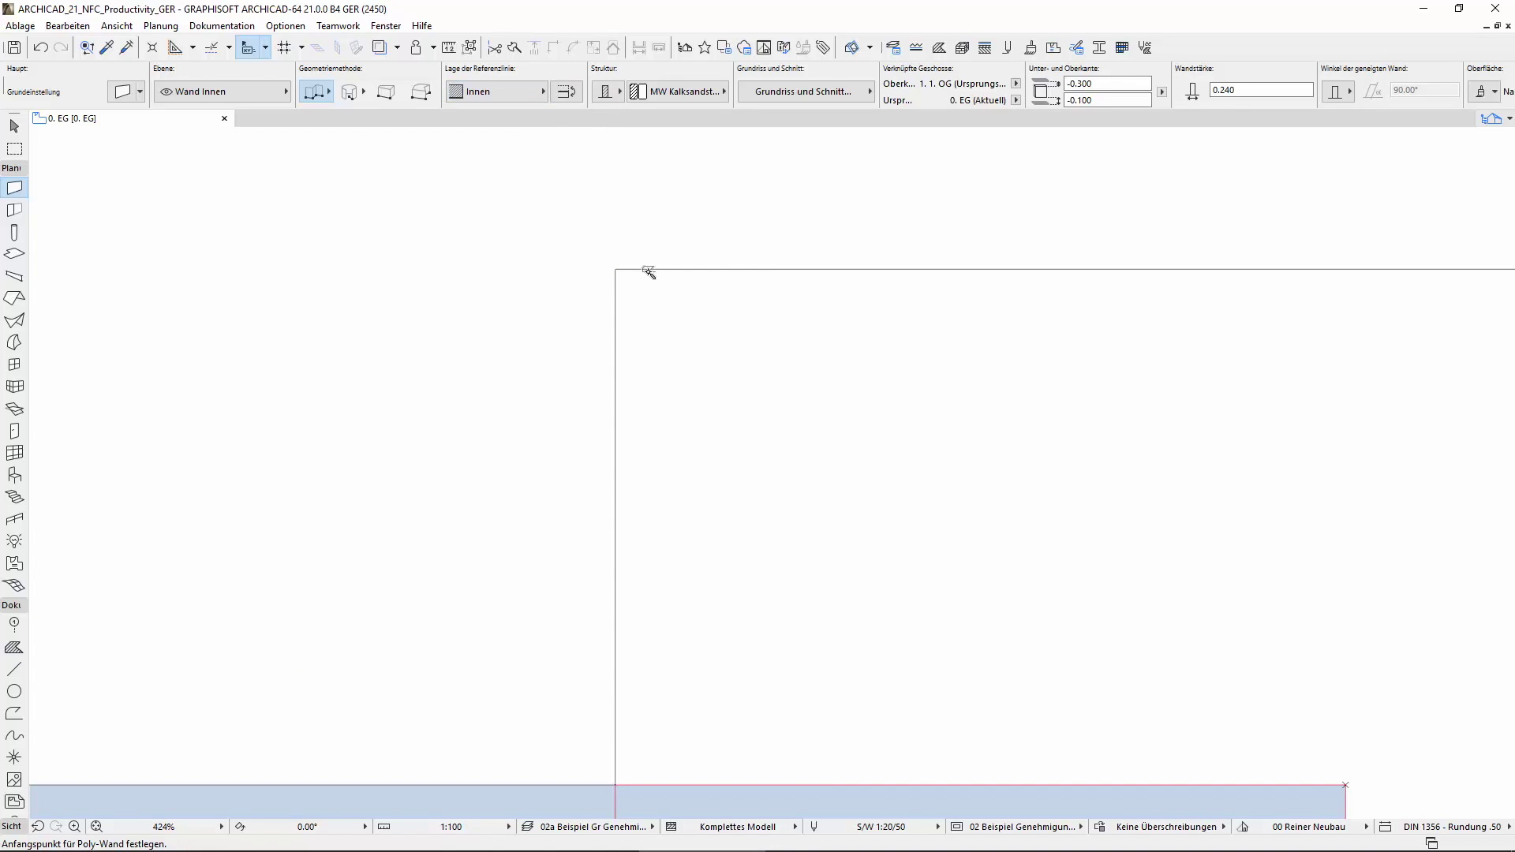
{"action": "left_click", "coordinate": [511, 94]}
{"action": "left_click", "coordinate": [585, 91]}
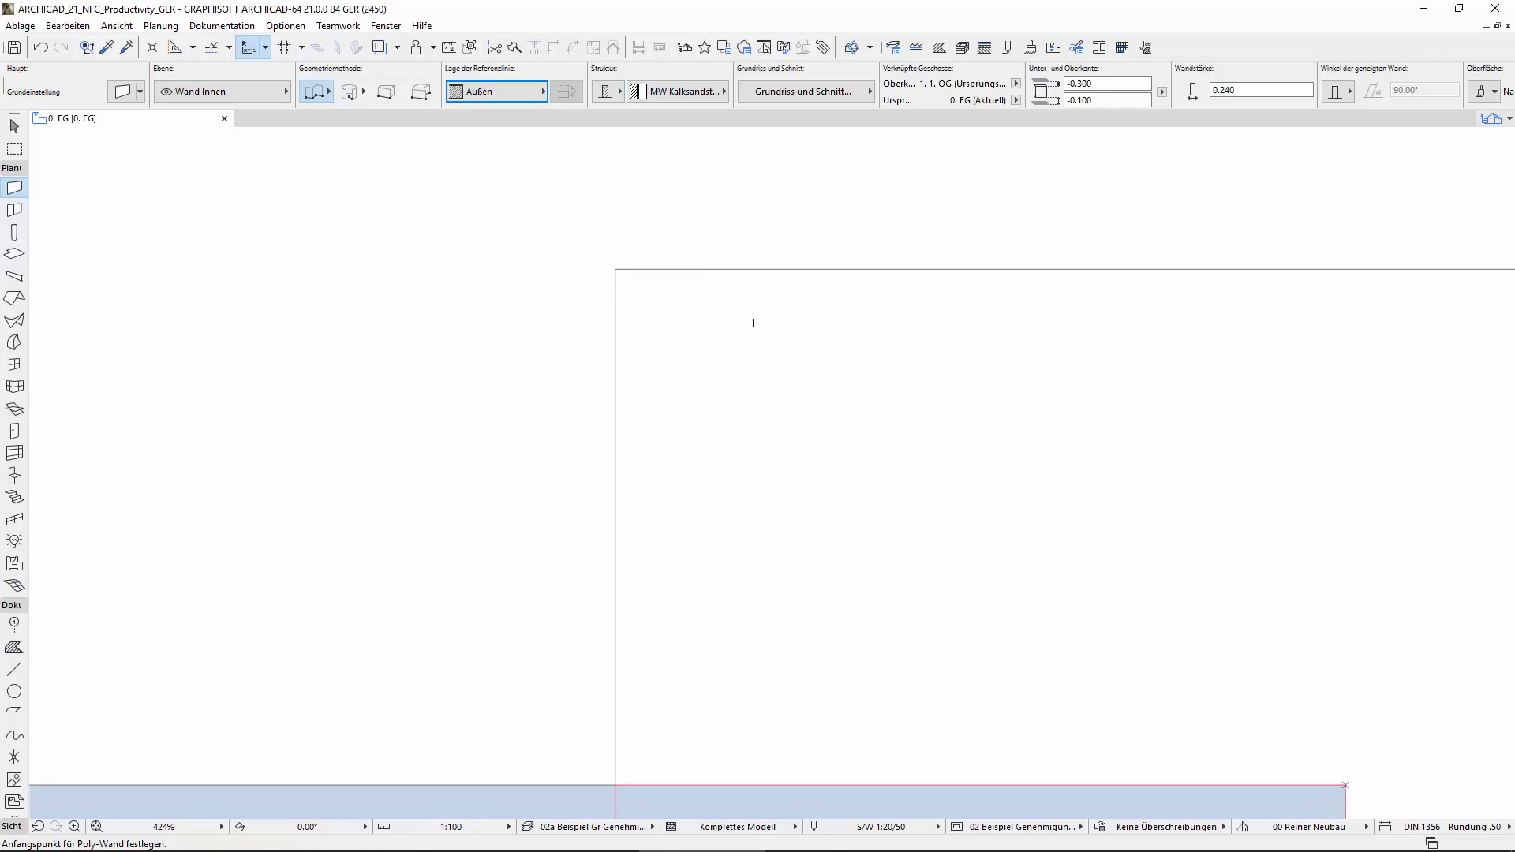
- Show the right-hand slab in 3D and raise walls along its entire outline
{"action": "left_click", "coordinate": [801, 256]}
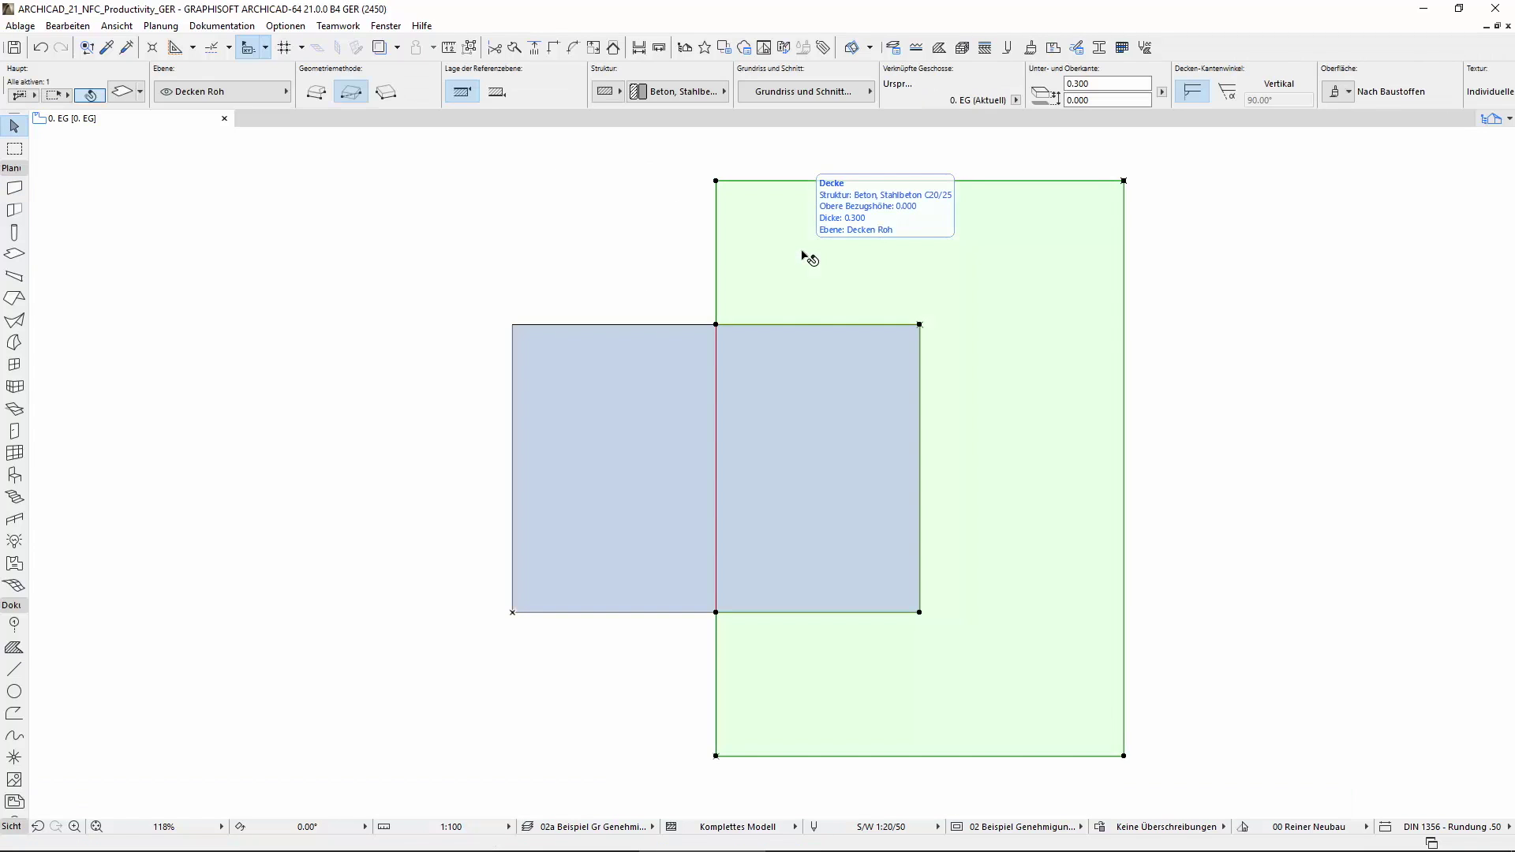
{"action": "right_click", "coordinate": [803, 255]}
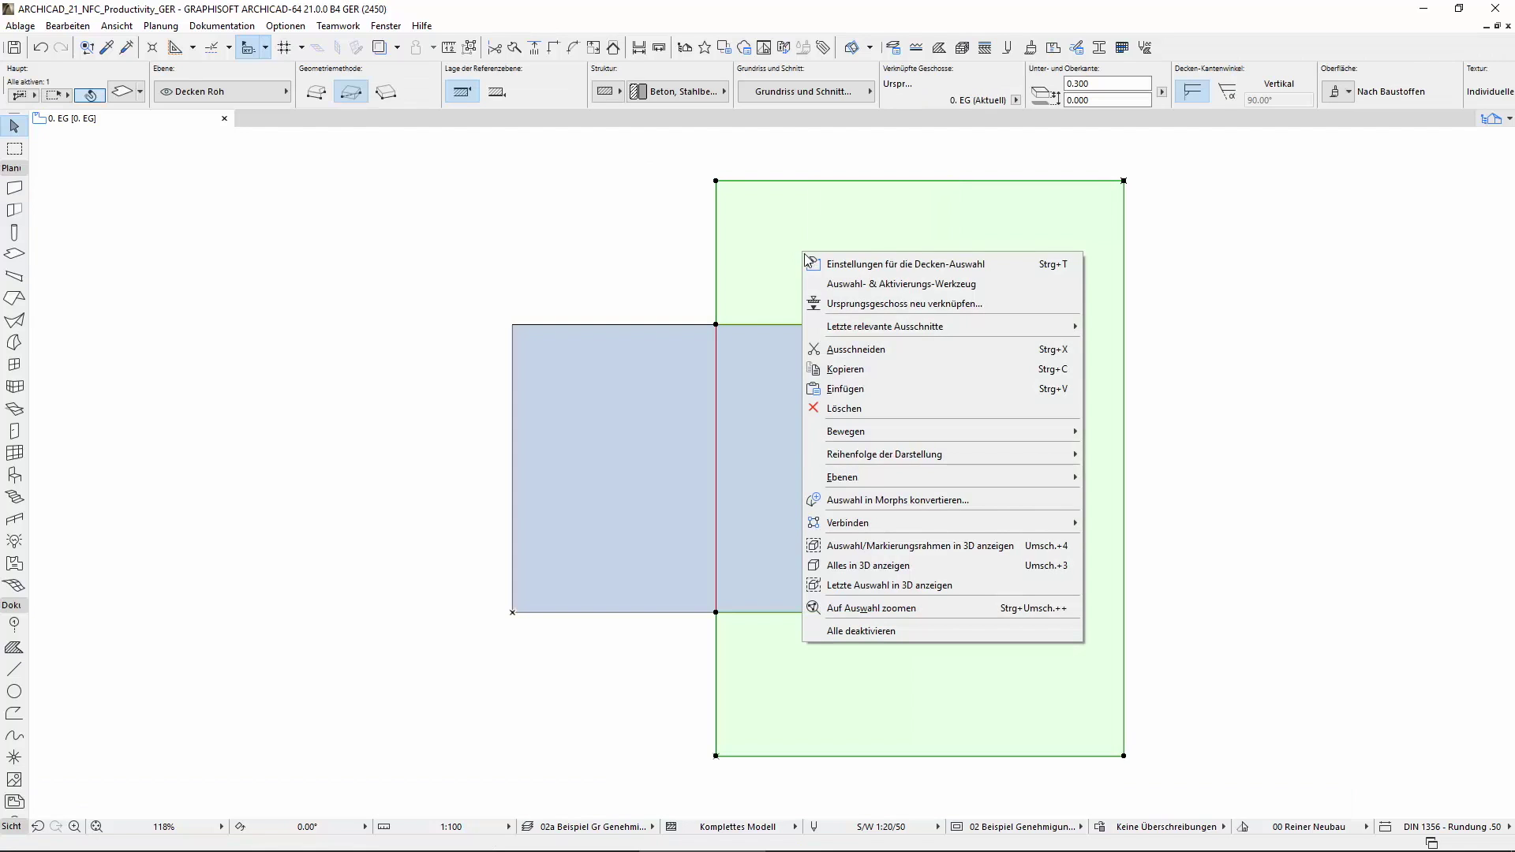
{"action": "left_click", "coordinate": [976, 546]}
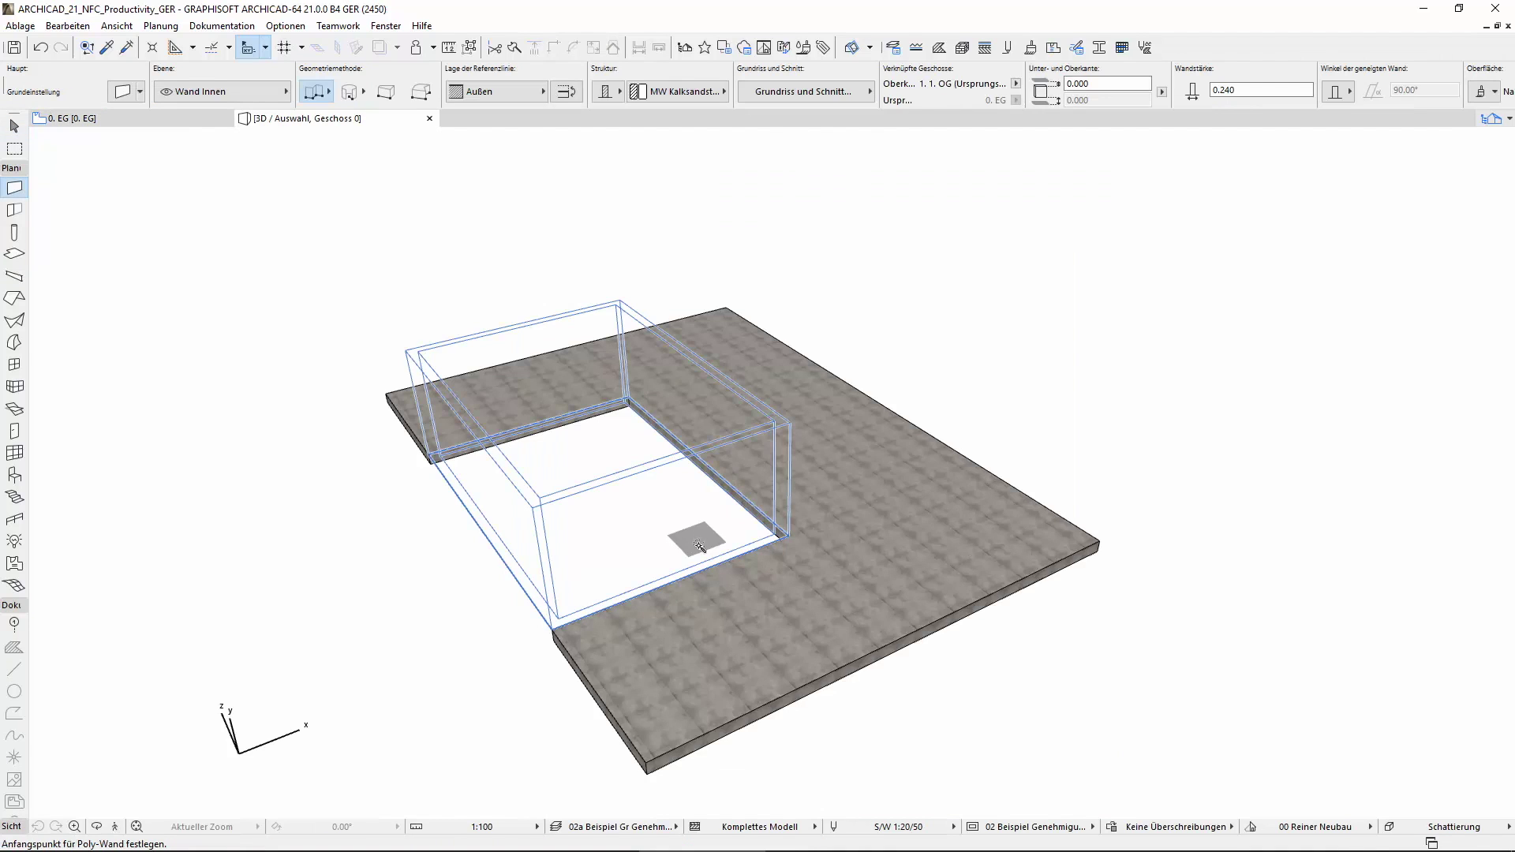
{"action": "left_click", "coordinate": [701, 550]}
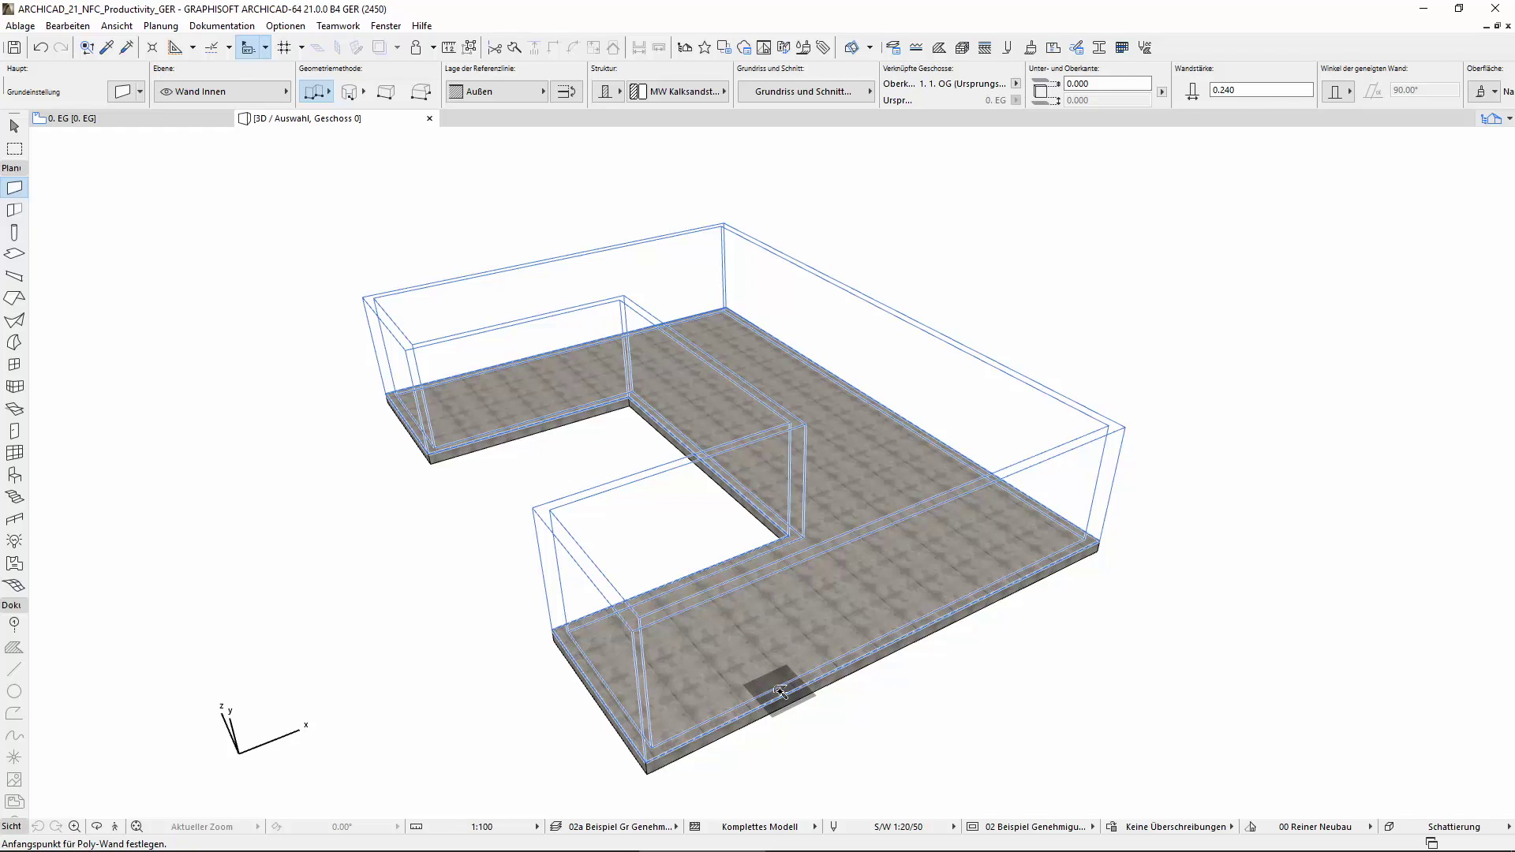
{"action": "left_click", "coordinate": [775, 659]}
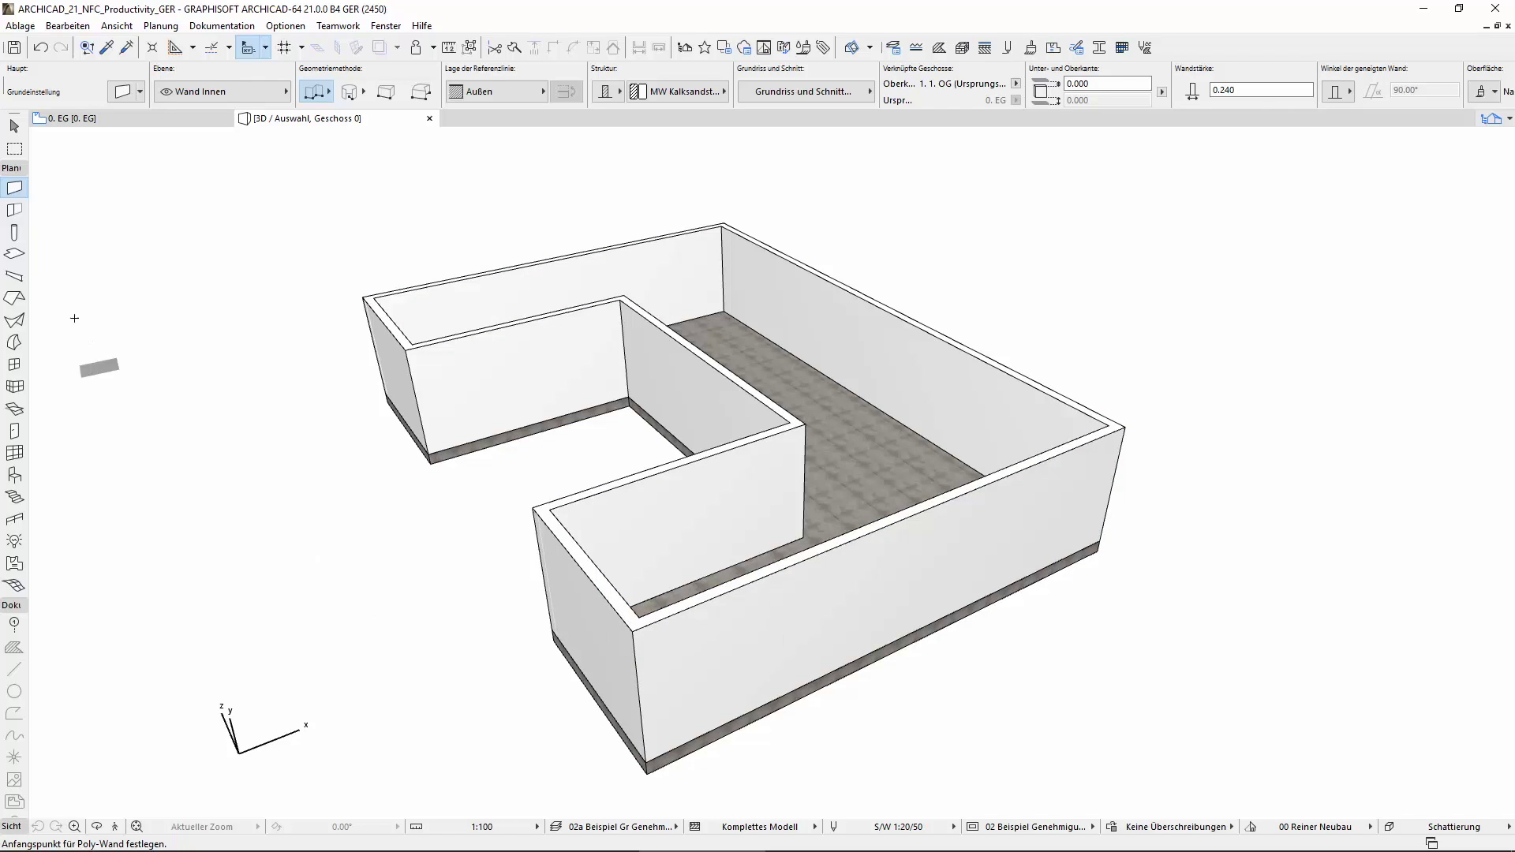
{"action": "left_click", "coordinate": [15, 299]}
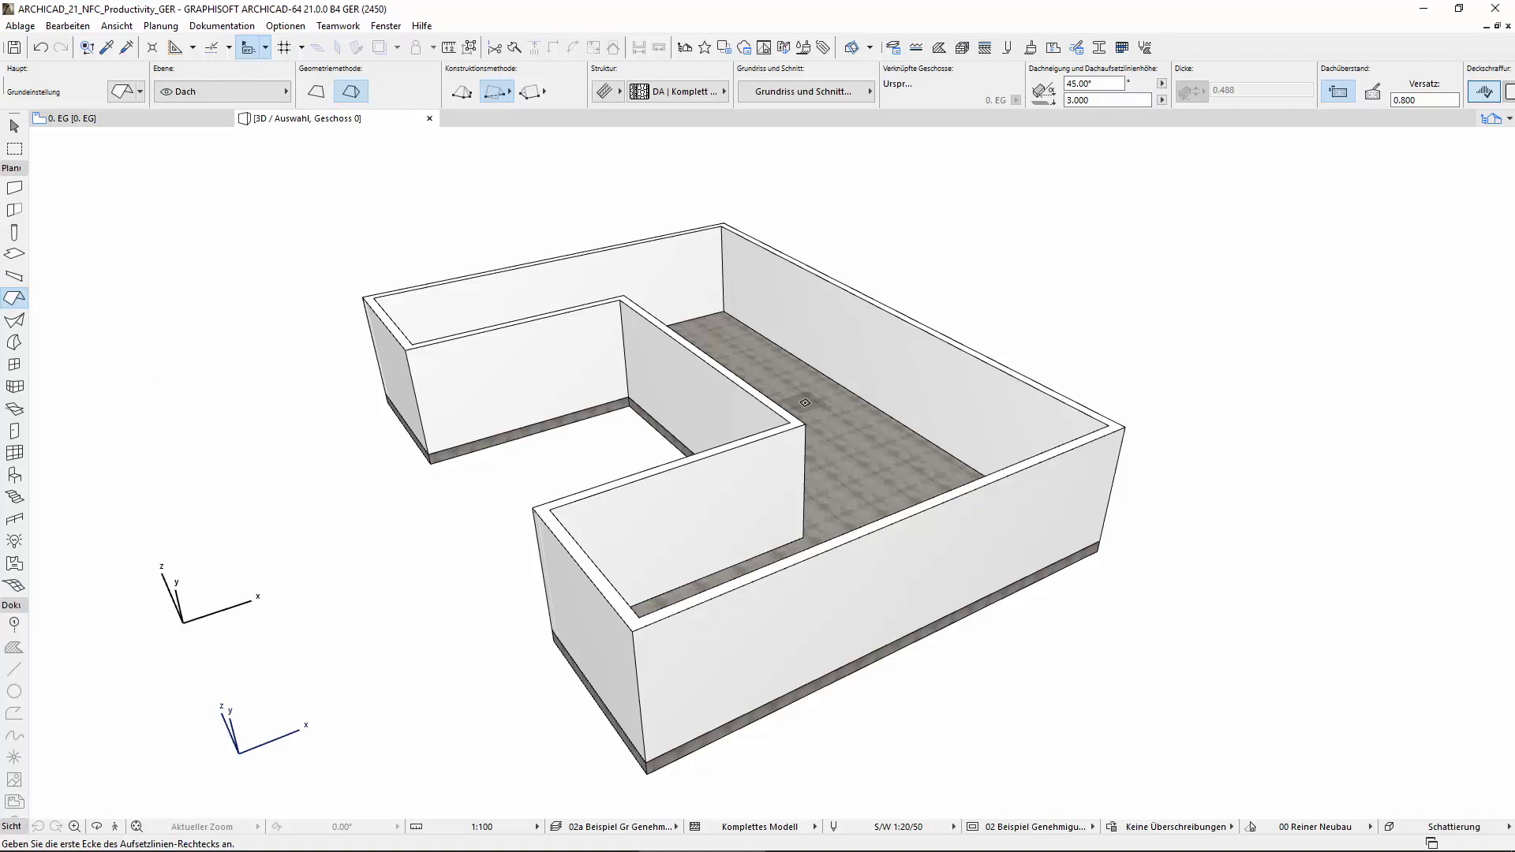
- Generate a 45° hipped roof over the whole L-shaped building with the magic wand
{"action": "key", "text": "space"}
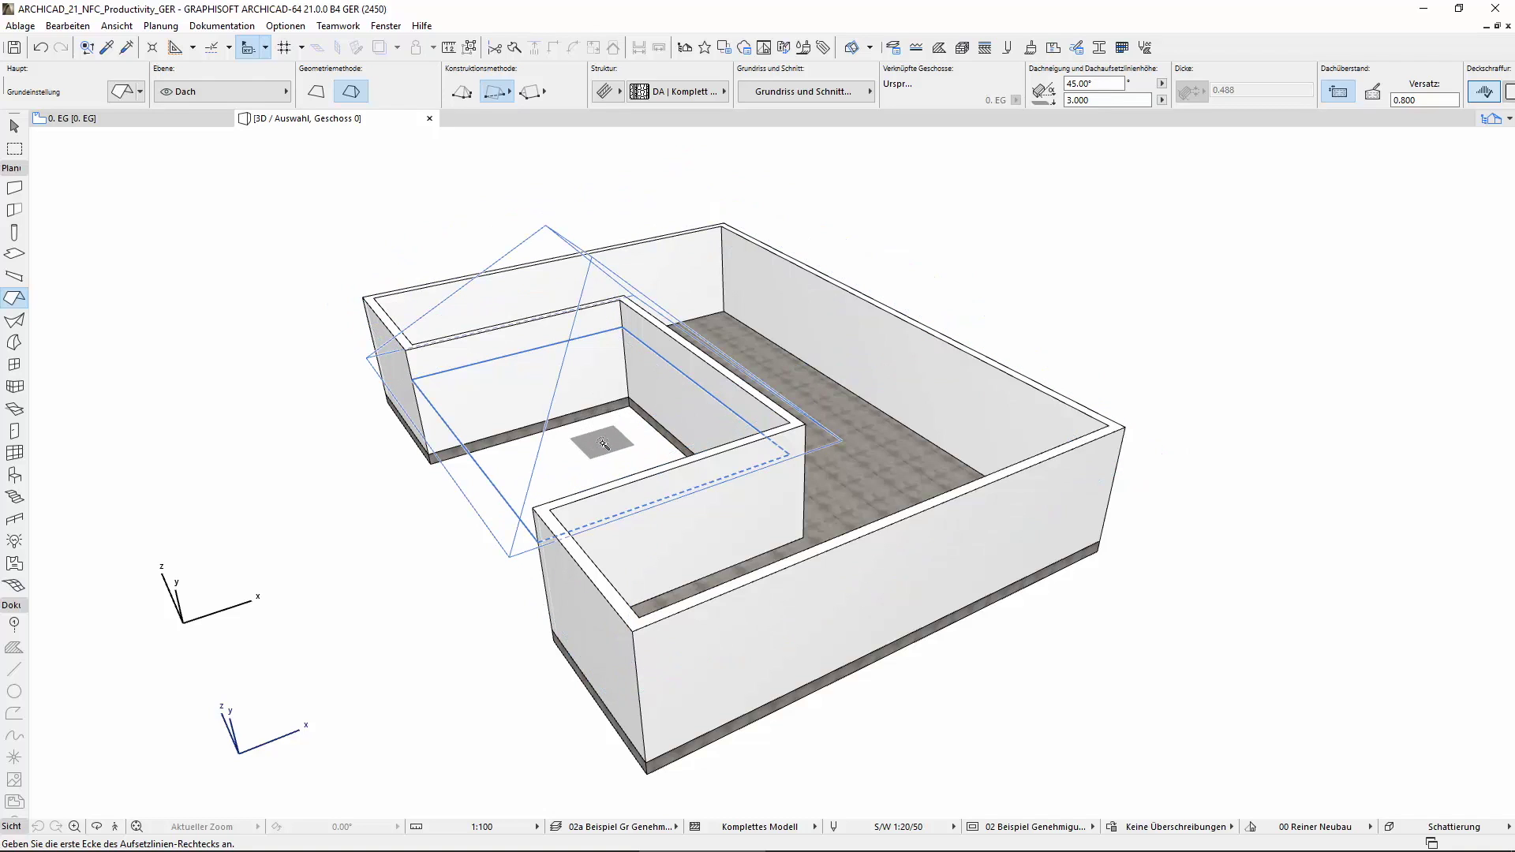
{"action": "left_click", "coordinate": [807, 401]}
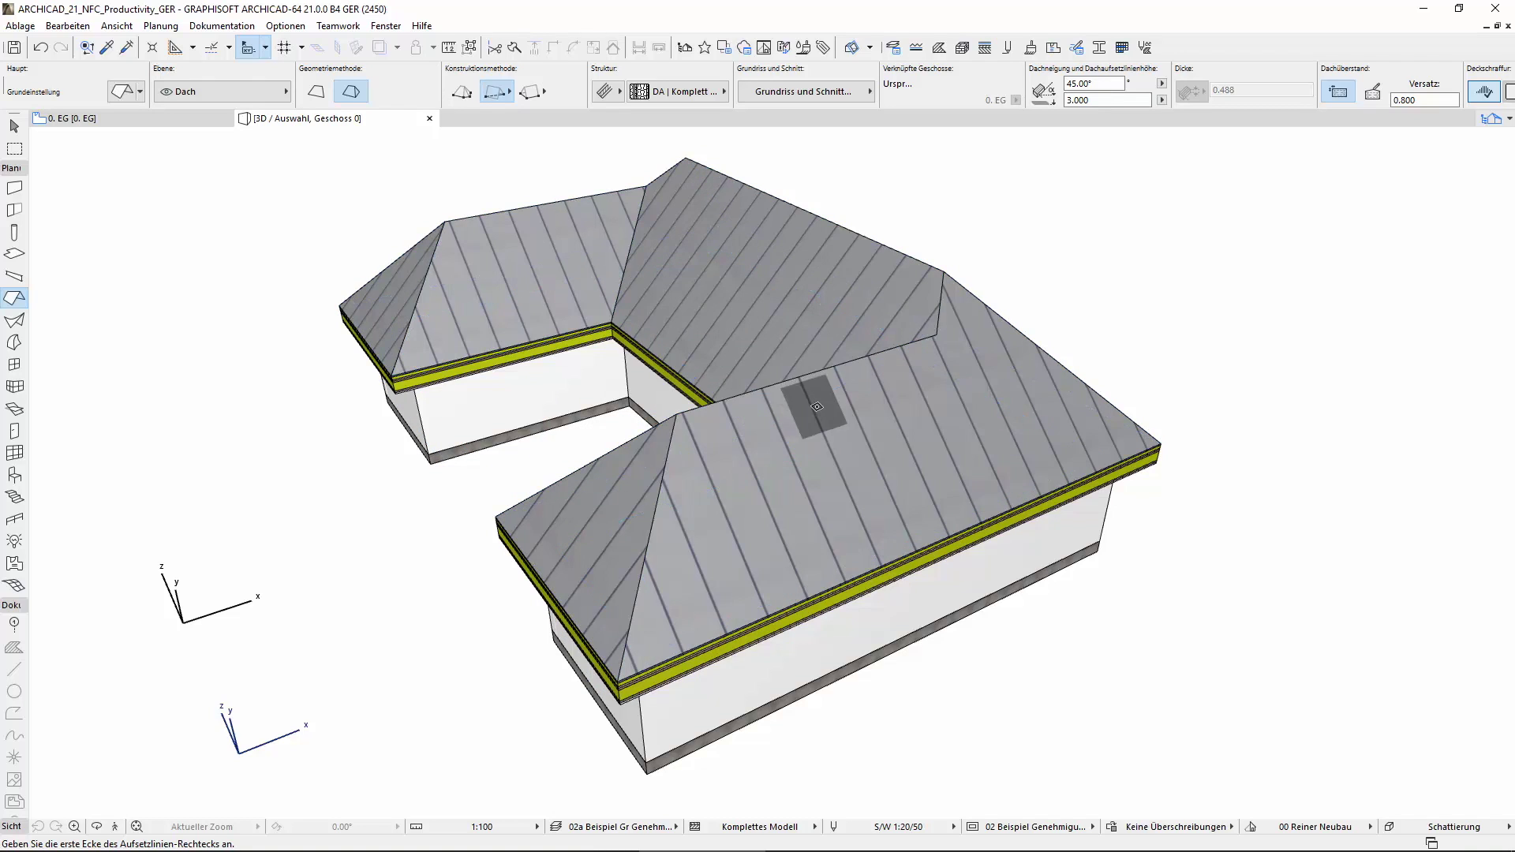